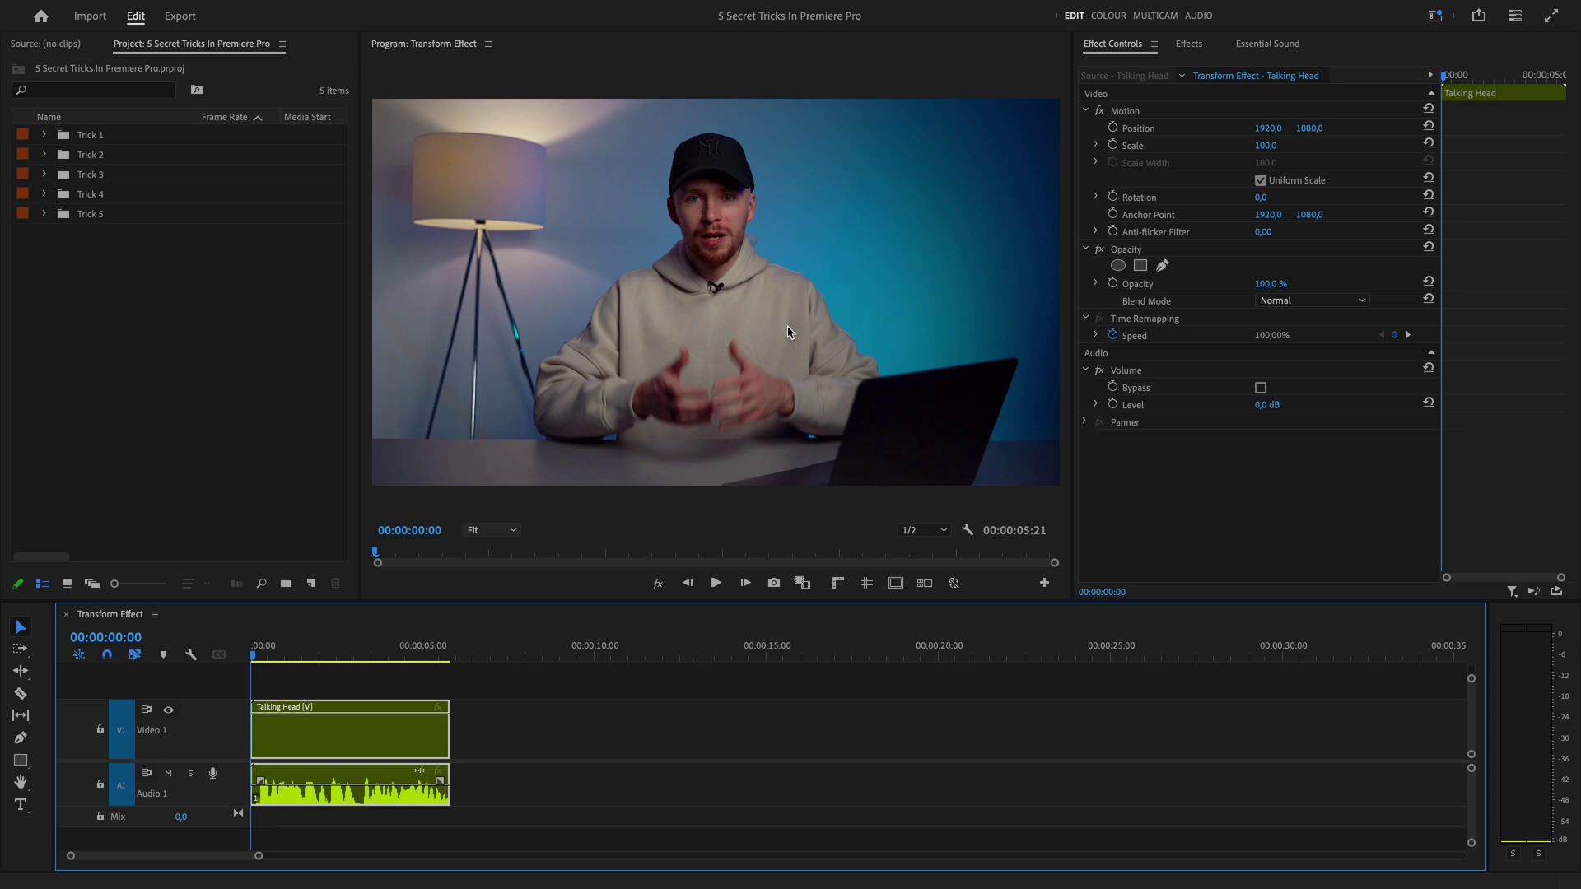
Apply the Transform effect to the Talking Head clip.
left_click(1188, 44)
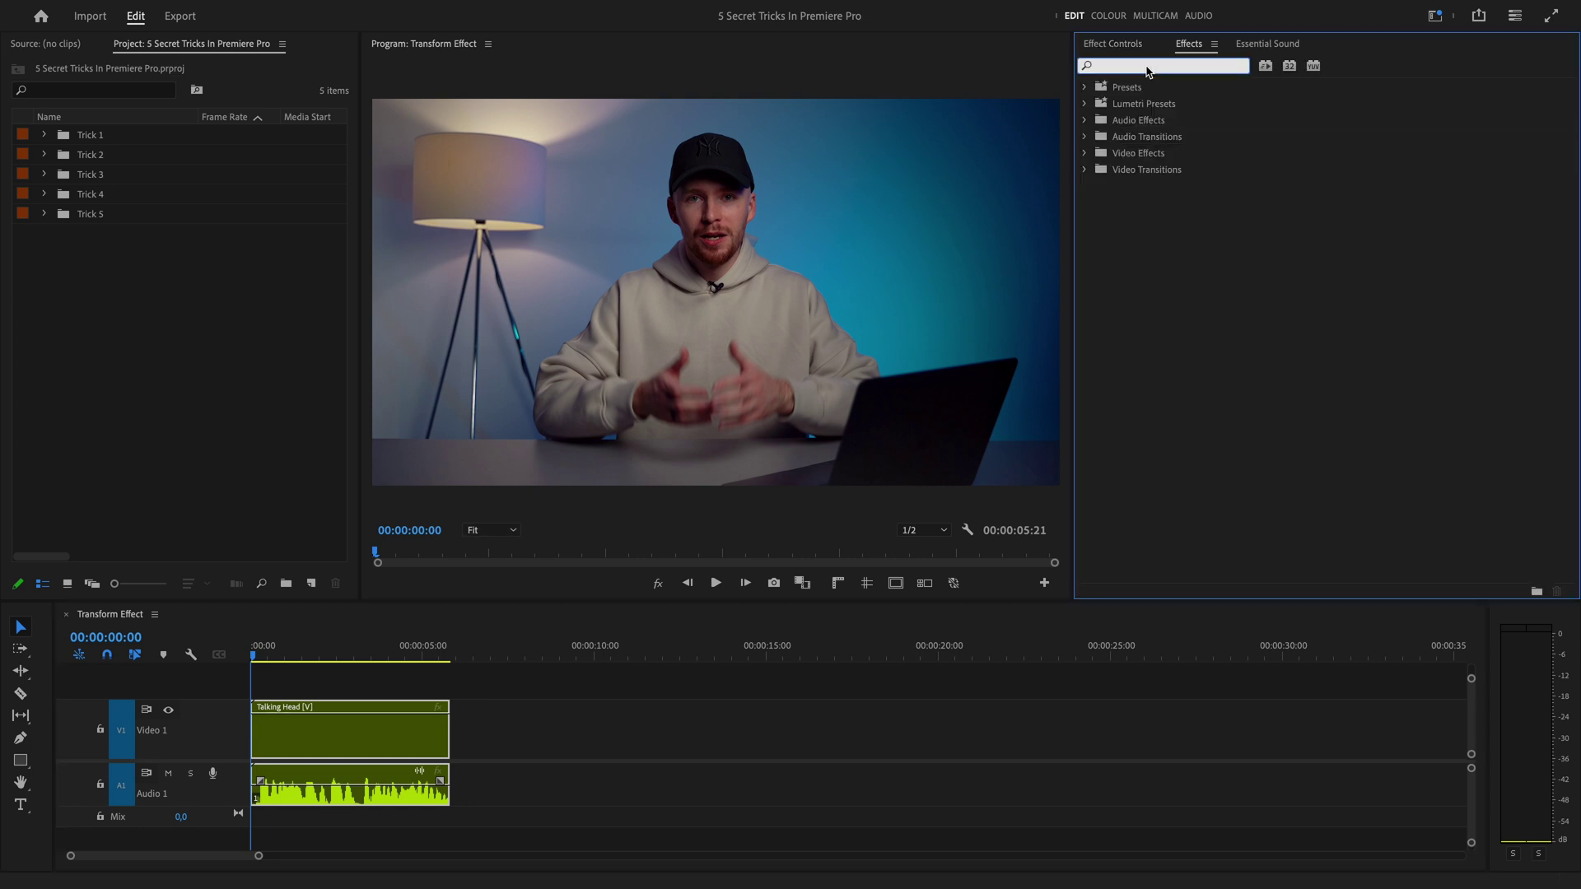
type("transform")
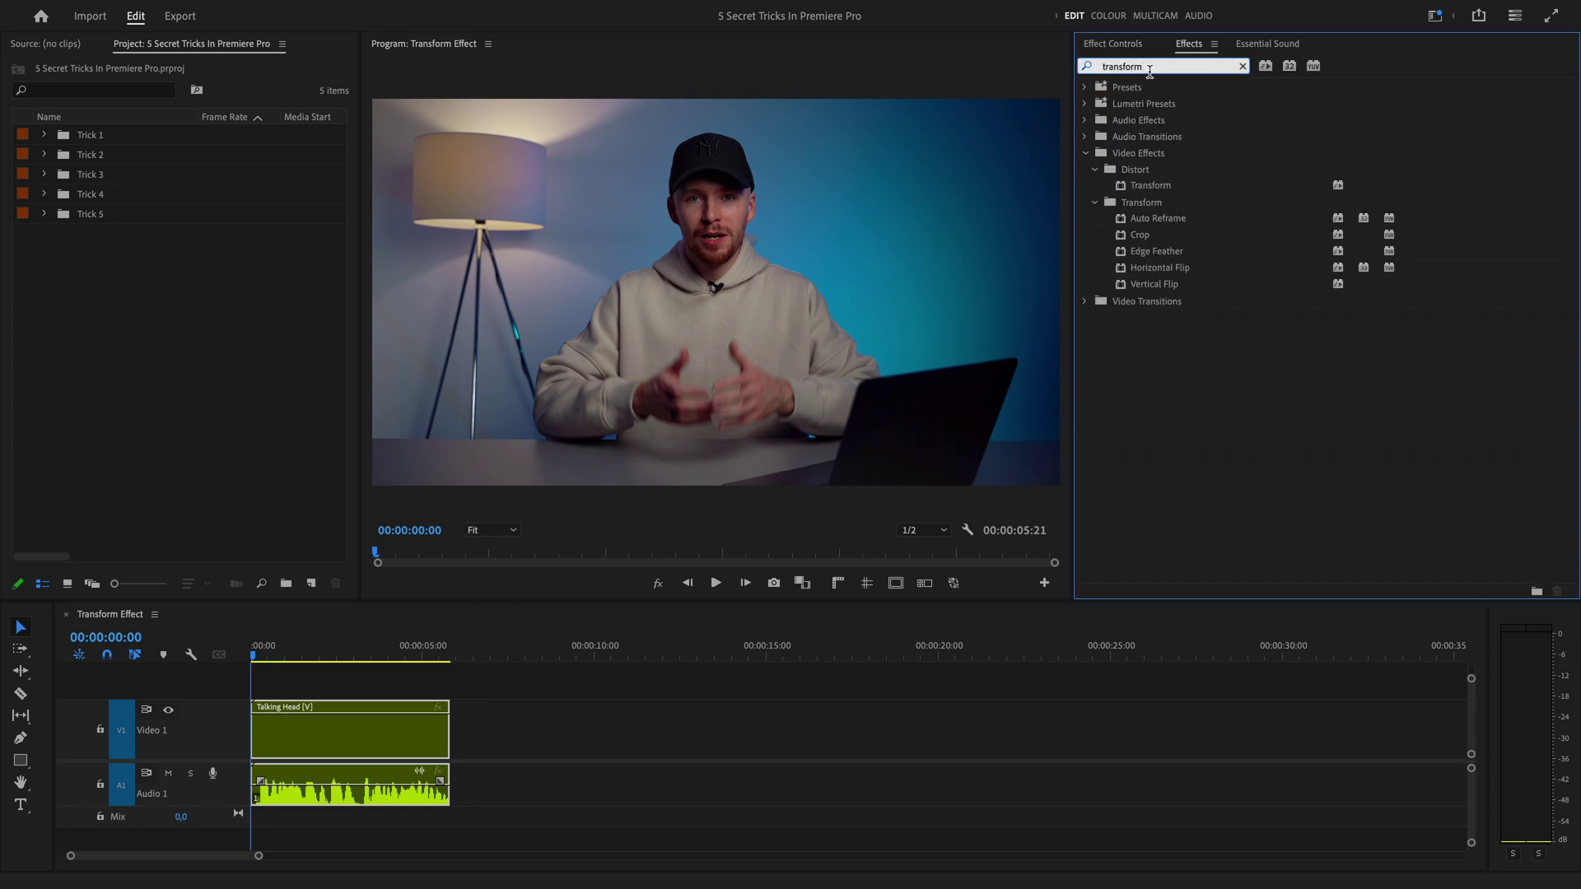
left_click_drag(1157, 186, 362, 711)
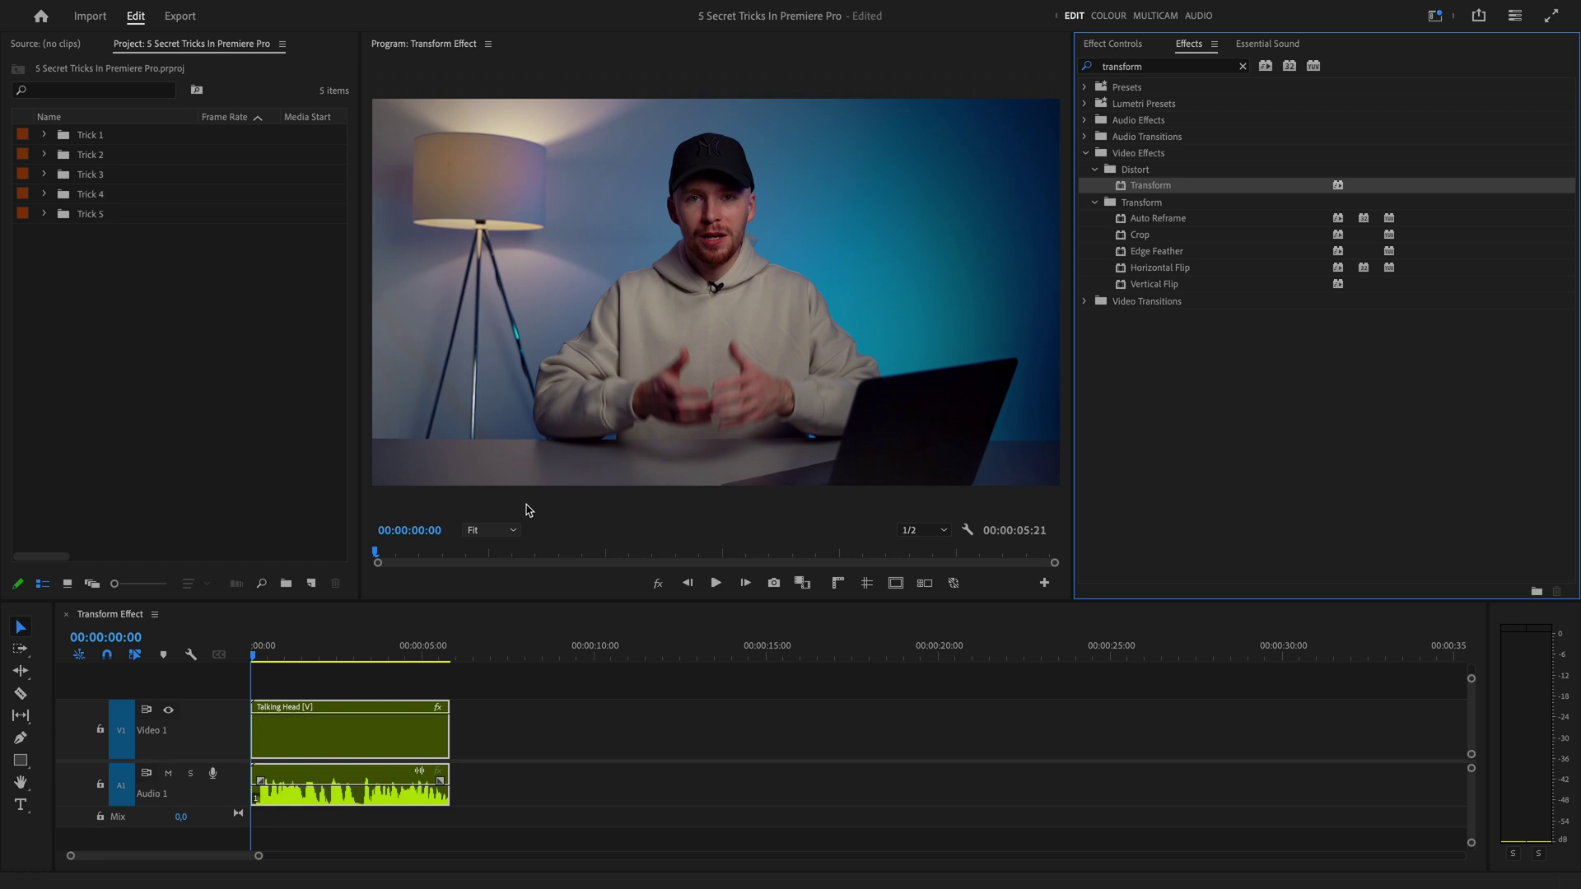
Keyframe a zoom-in to Scale 200 with the image shifted down, using Transform's Scale and Position.
left_click(1112, 45)
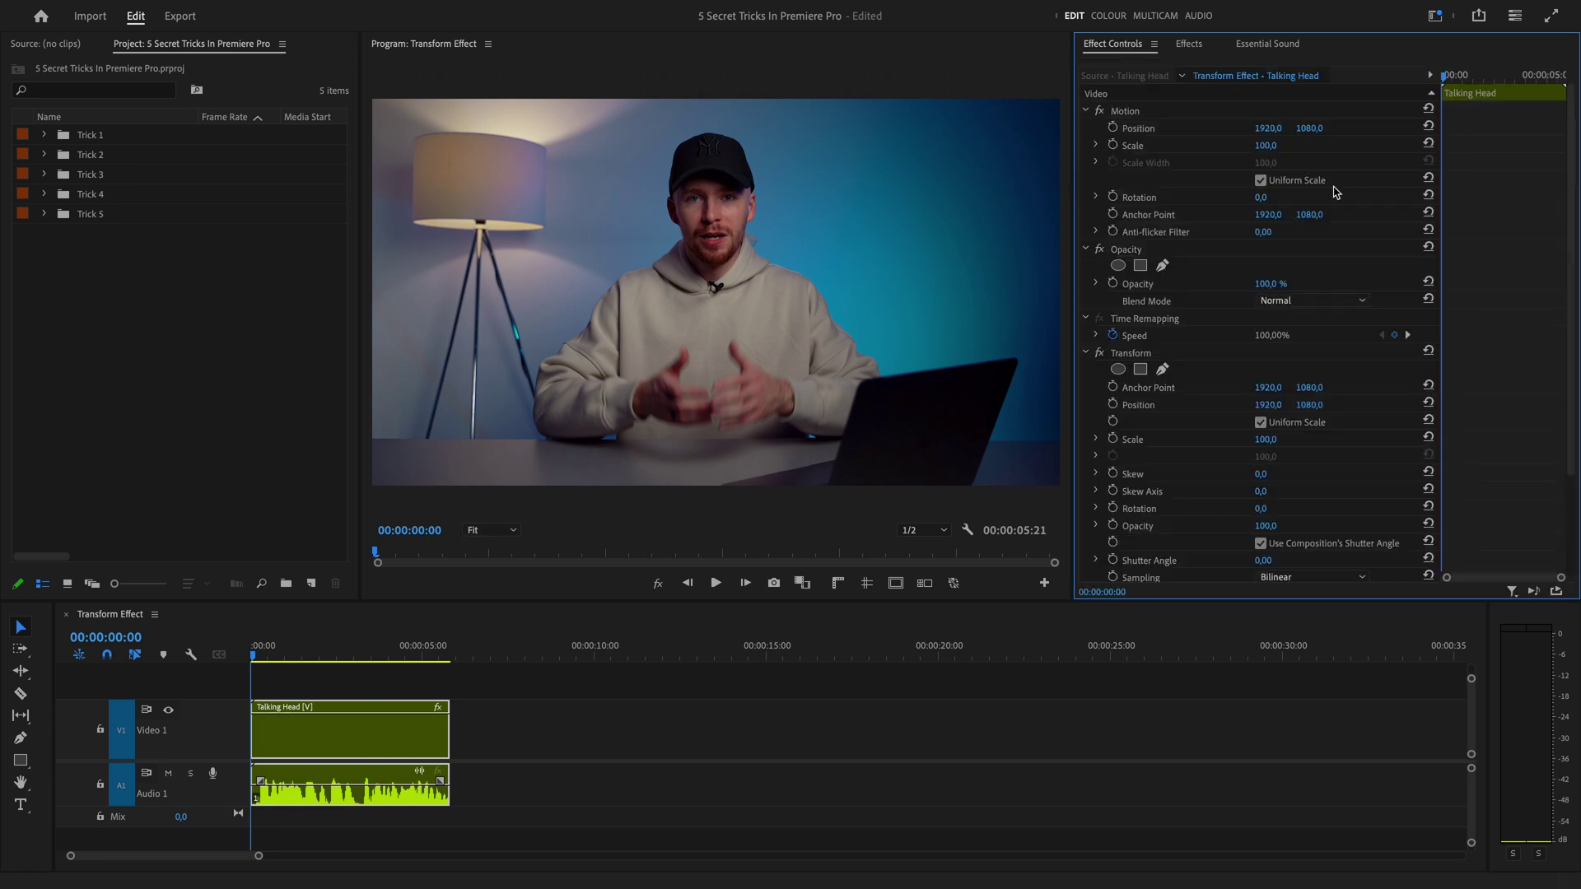
scroll(1474, 418, "down", 3)
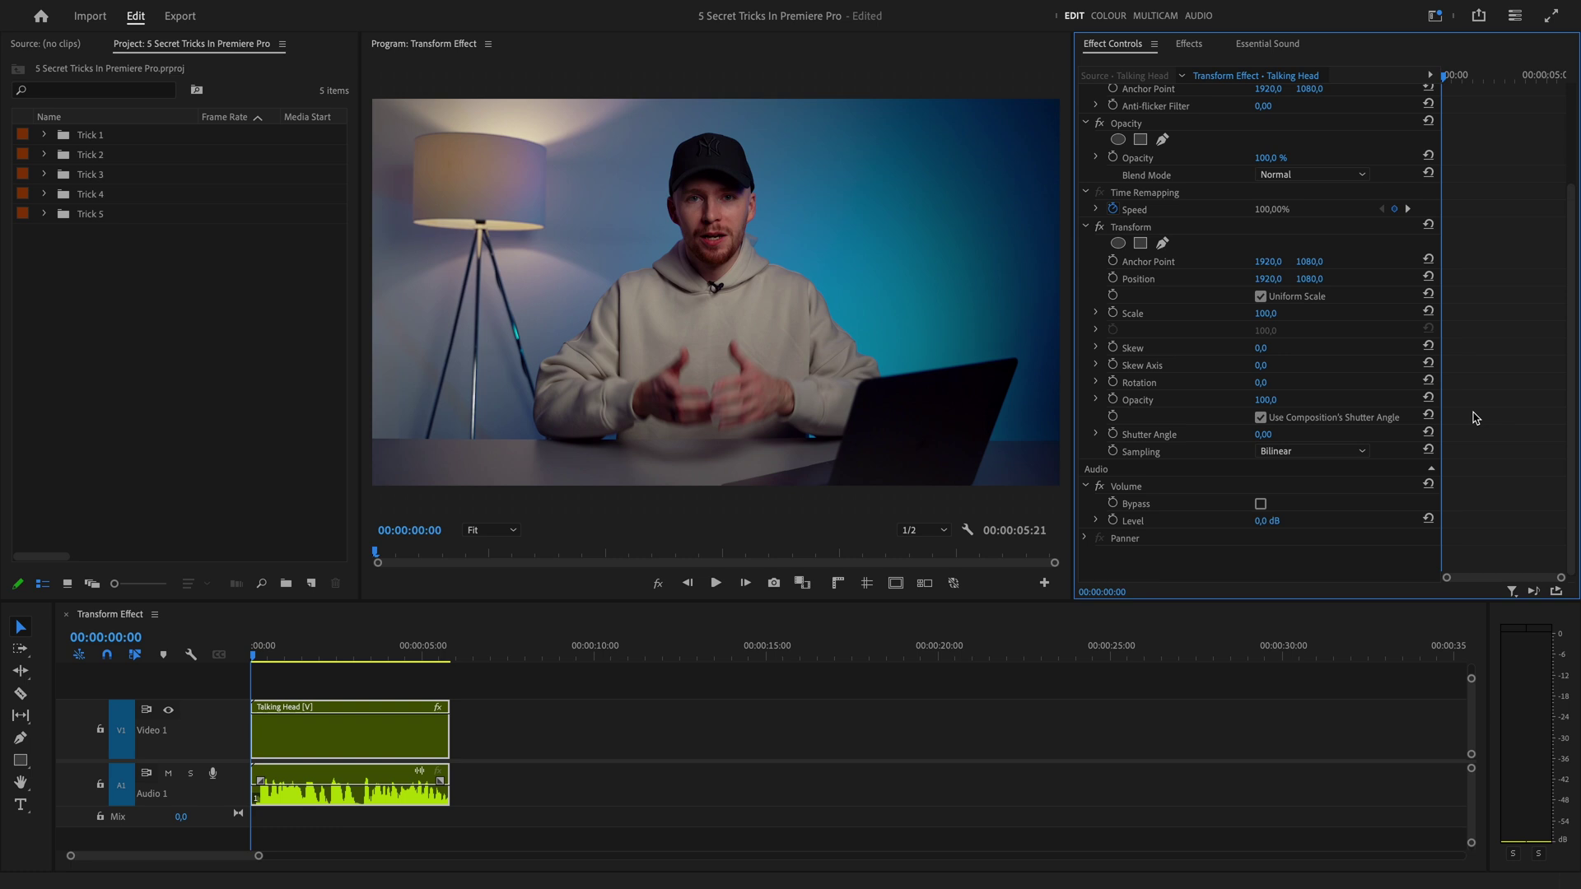
key("space")
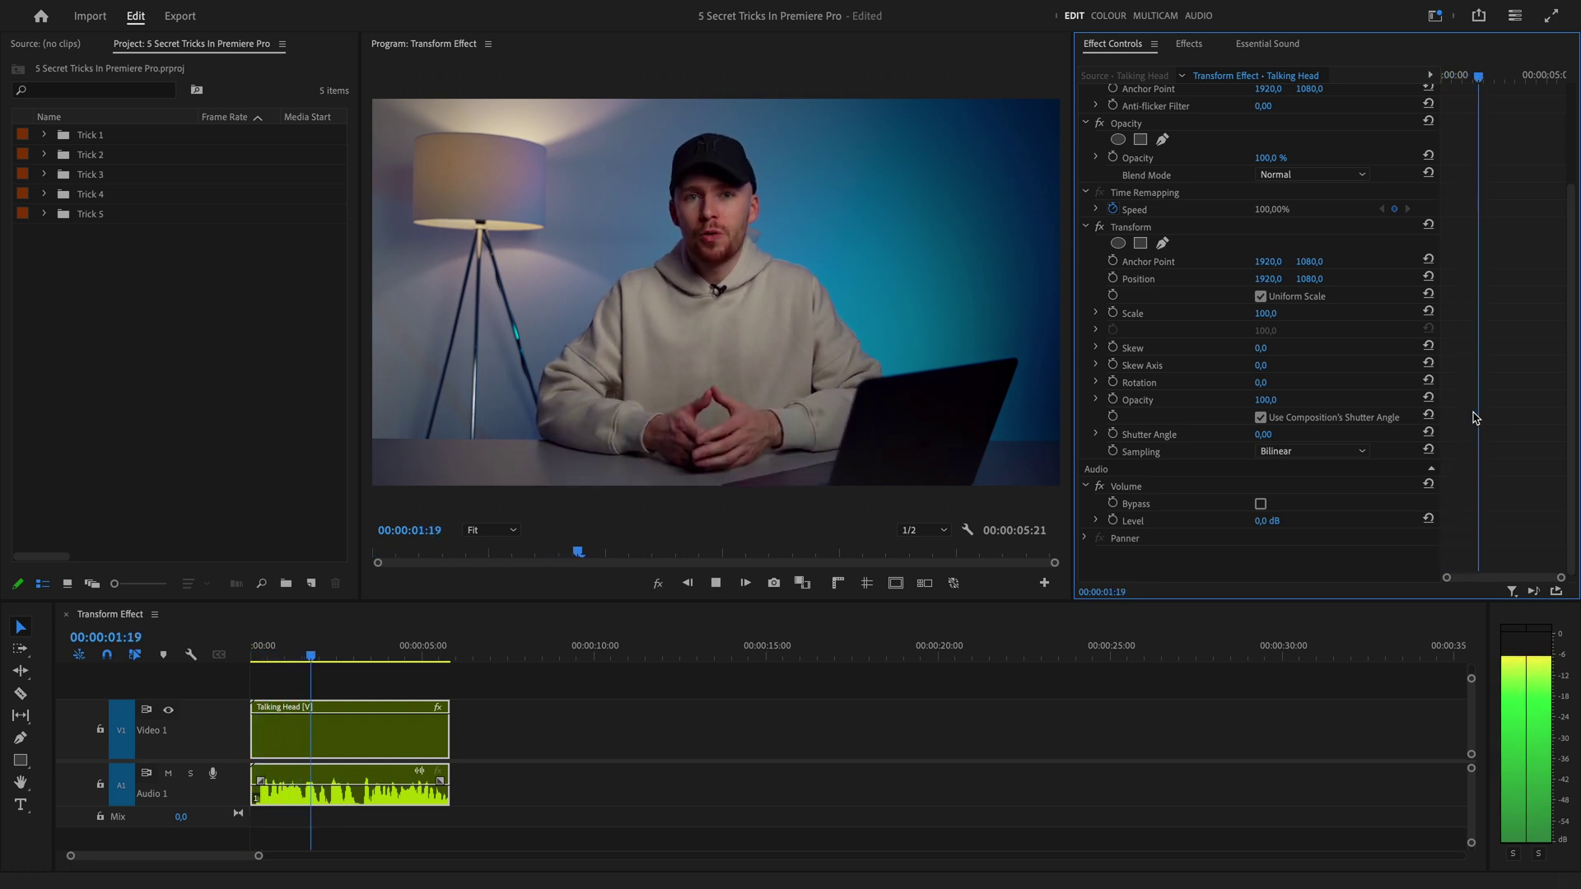
key("space")
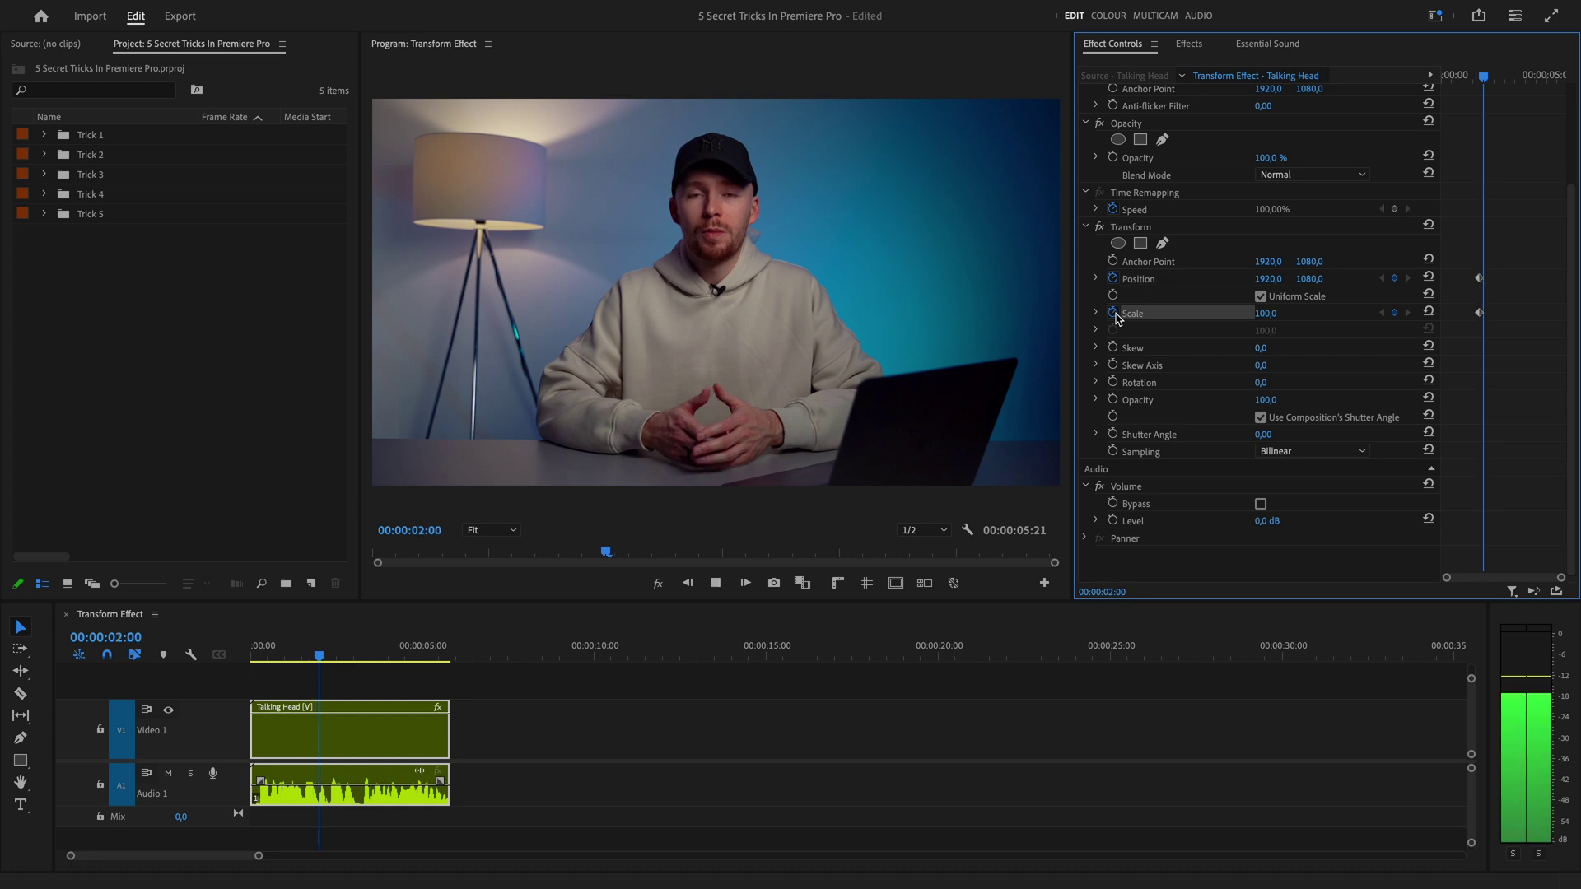
key("space")
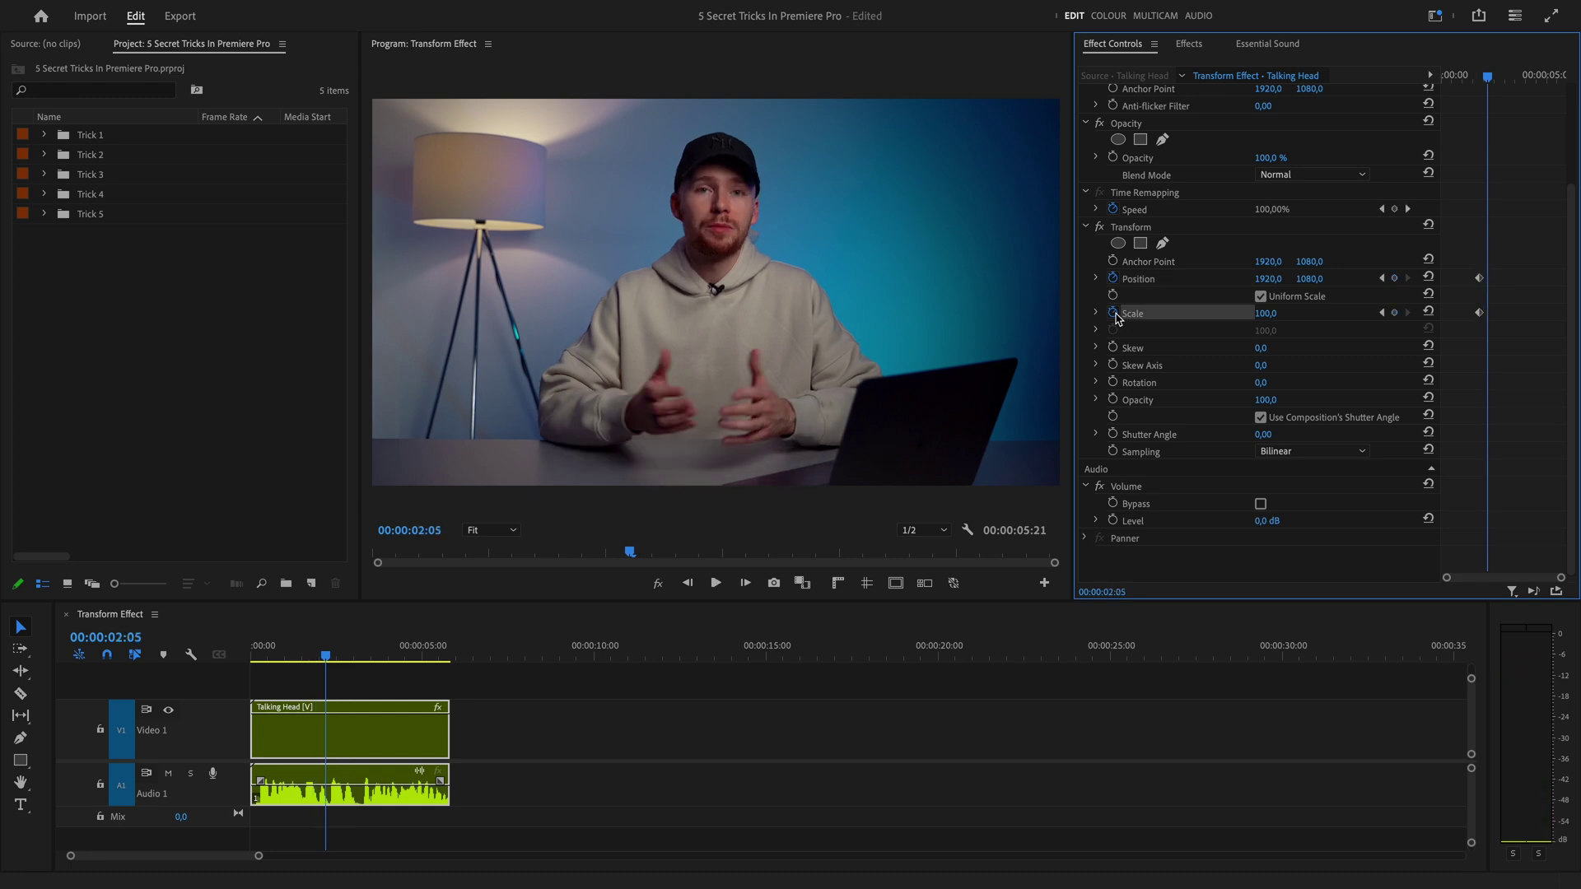
left_click_drag(1265, 313, 1420, 279)
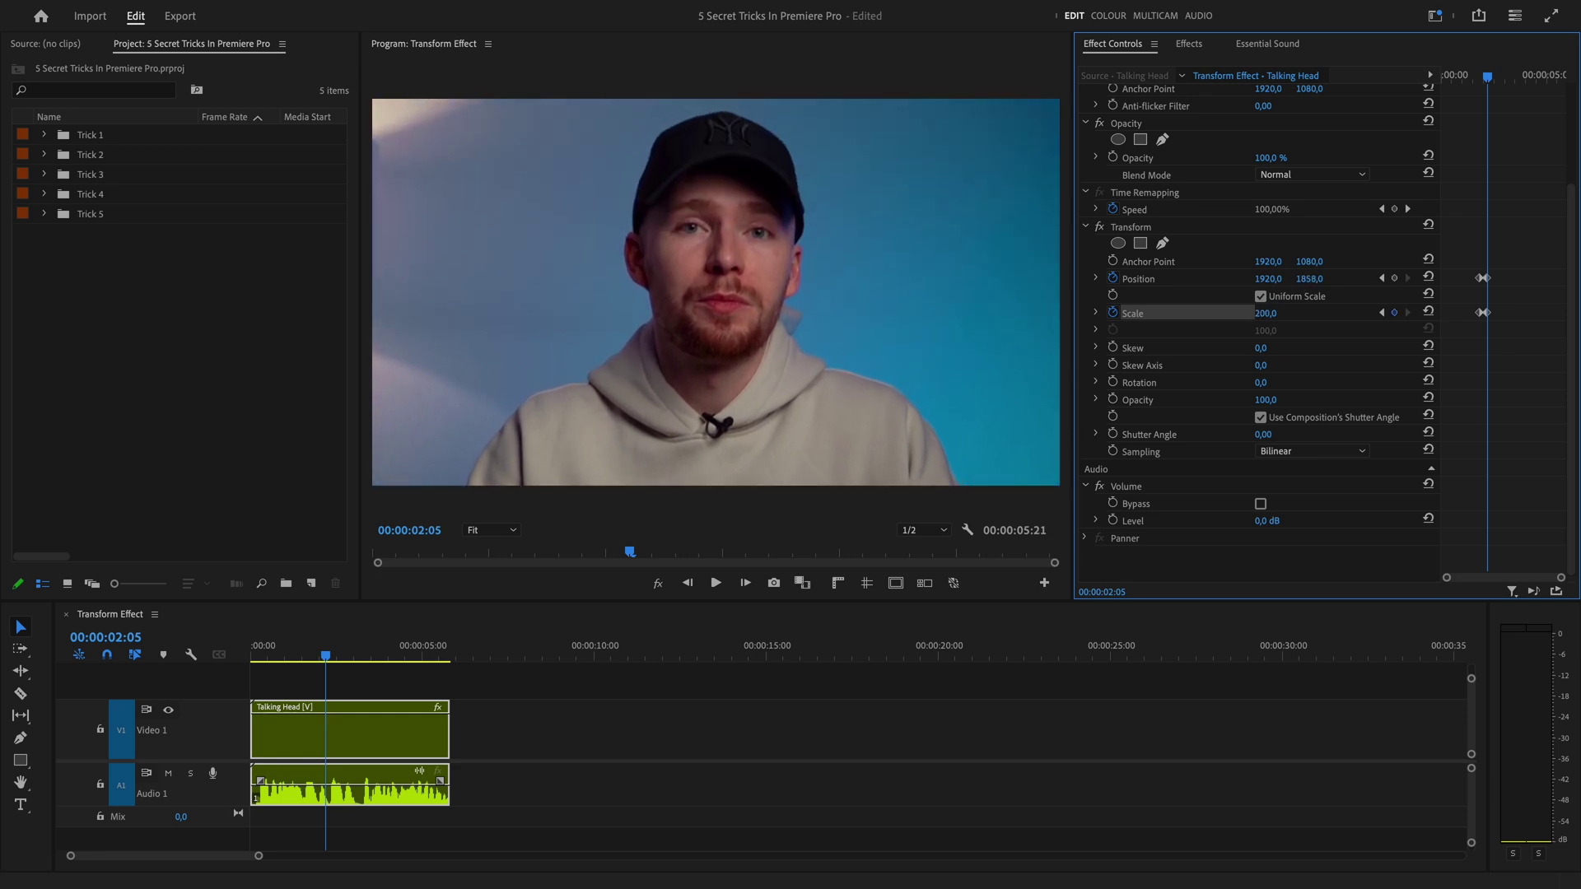
Set the Scale and Position keyframes to Ease Out temporal interpolation.
right_click(1479, 318)
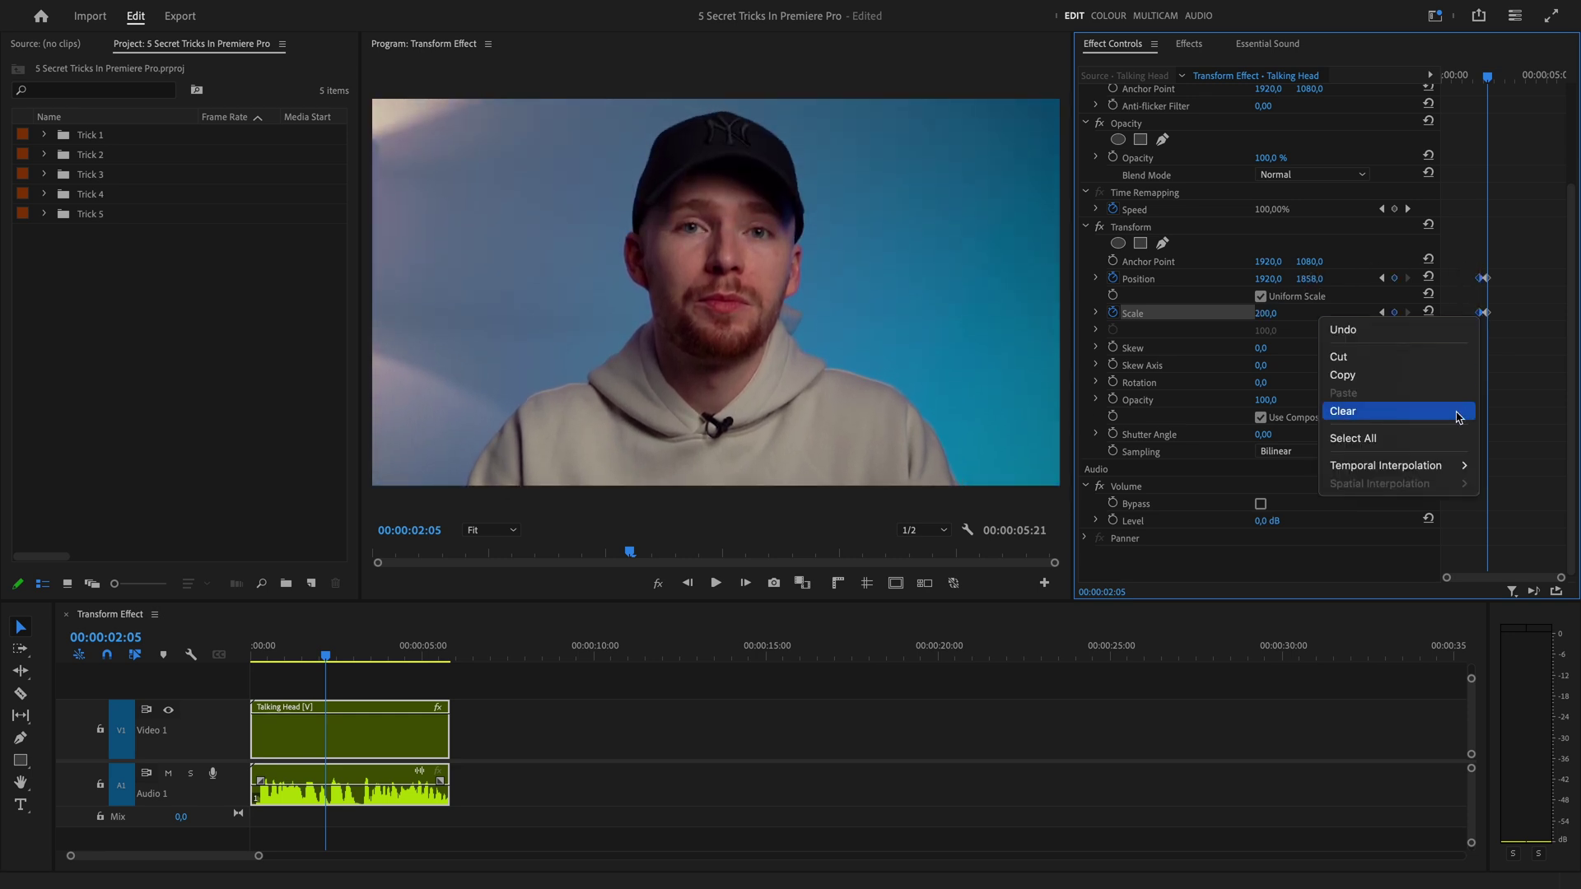
mouse_move(1445, 462)
left_click(1272, 582)
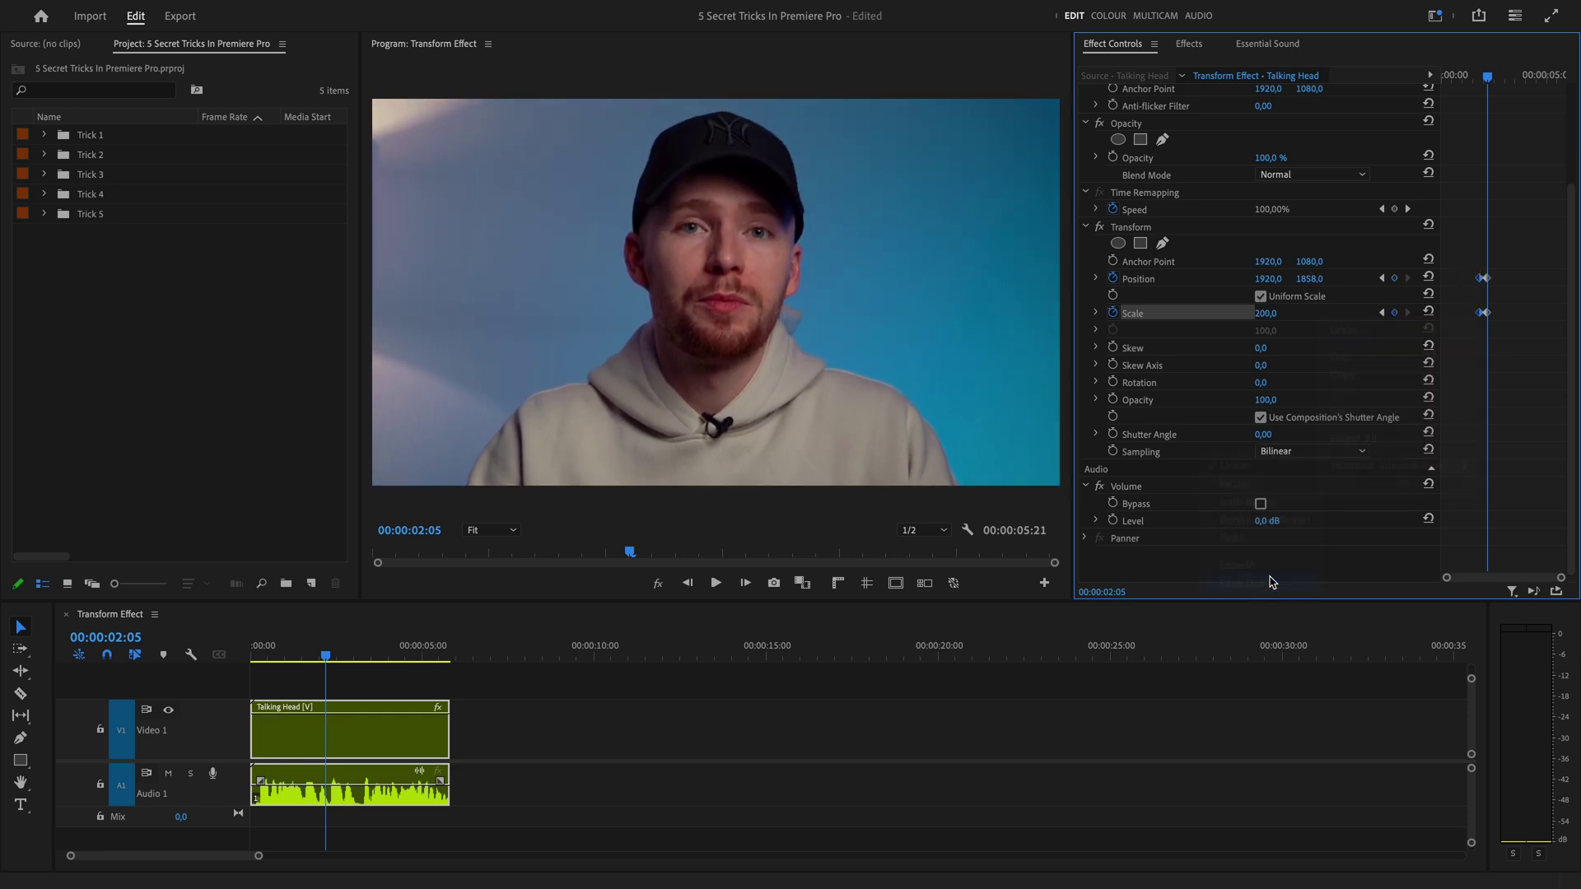
left_click_drag(1486, 334, 1487, 333)
right_click(1488, 317)
mouse_move(1445, 468)
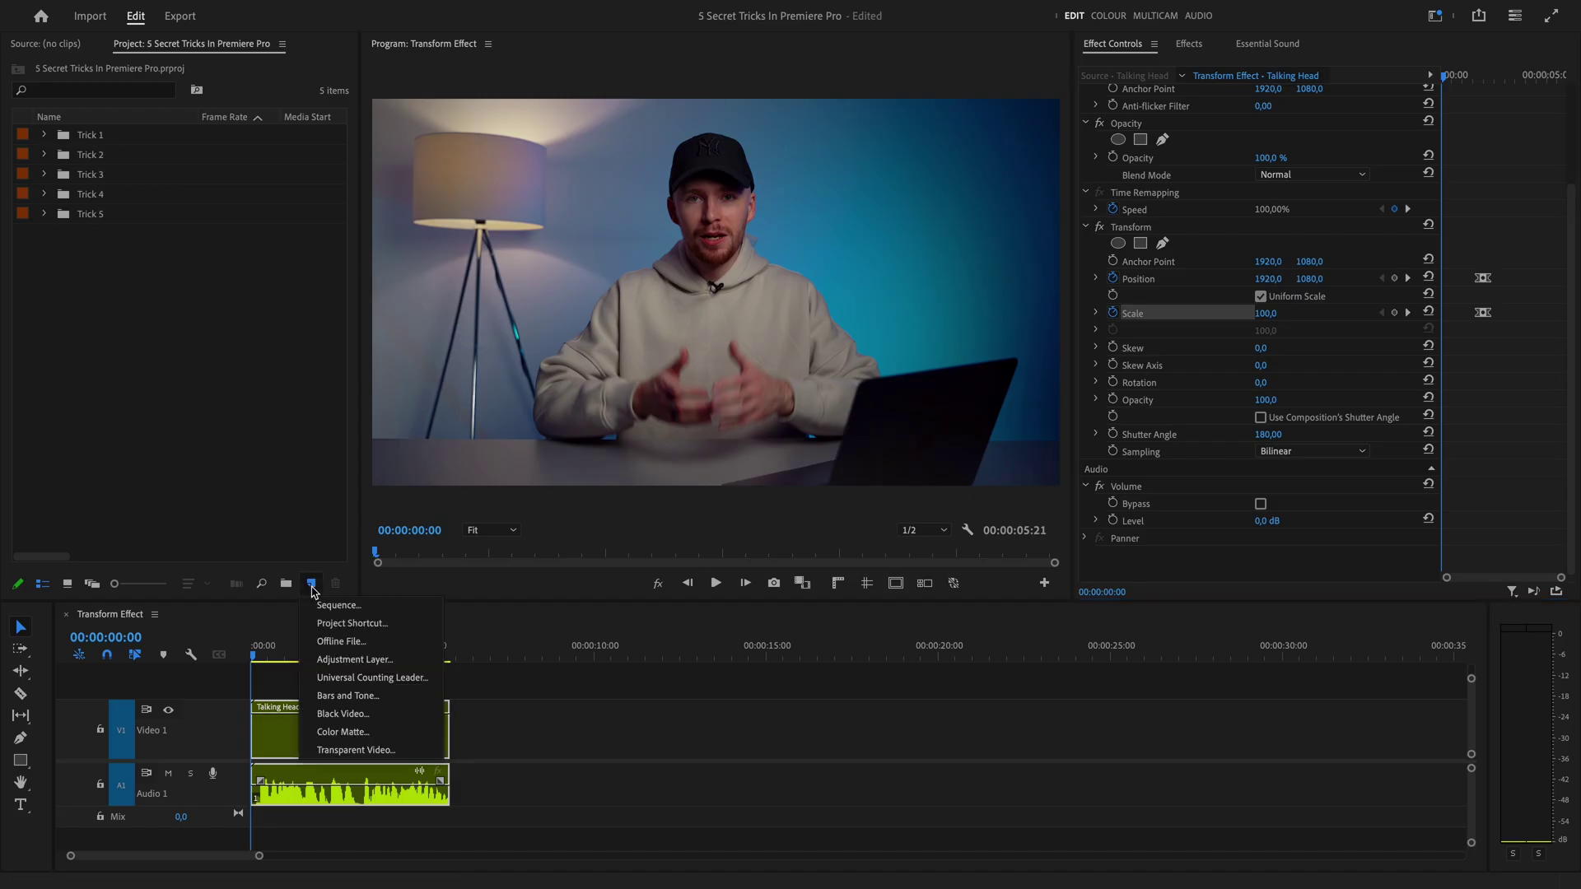
Create an adjustment layer above the Talking Head clip, trimmed to the clip's length.
left_click(387, 661)
left_click(882, 544)
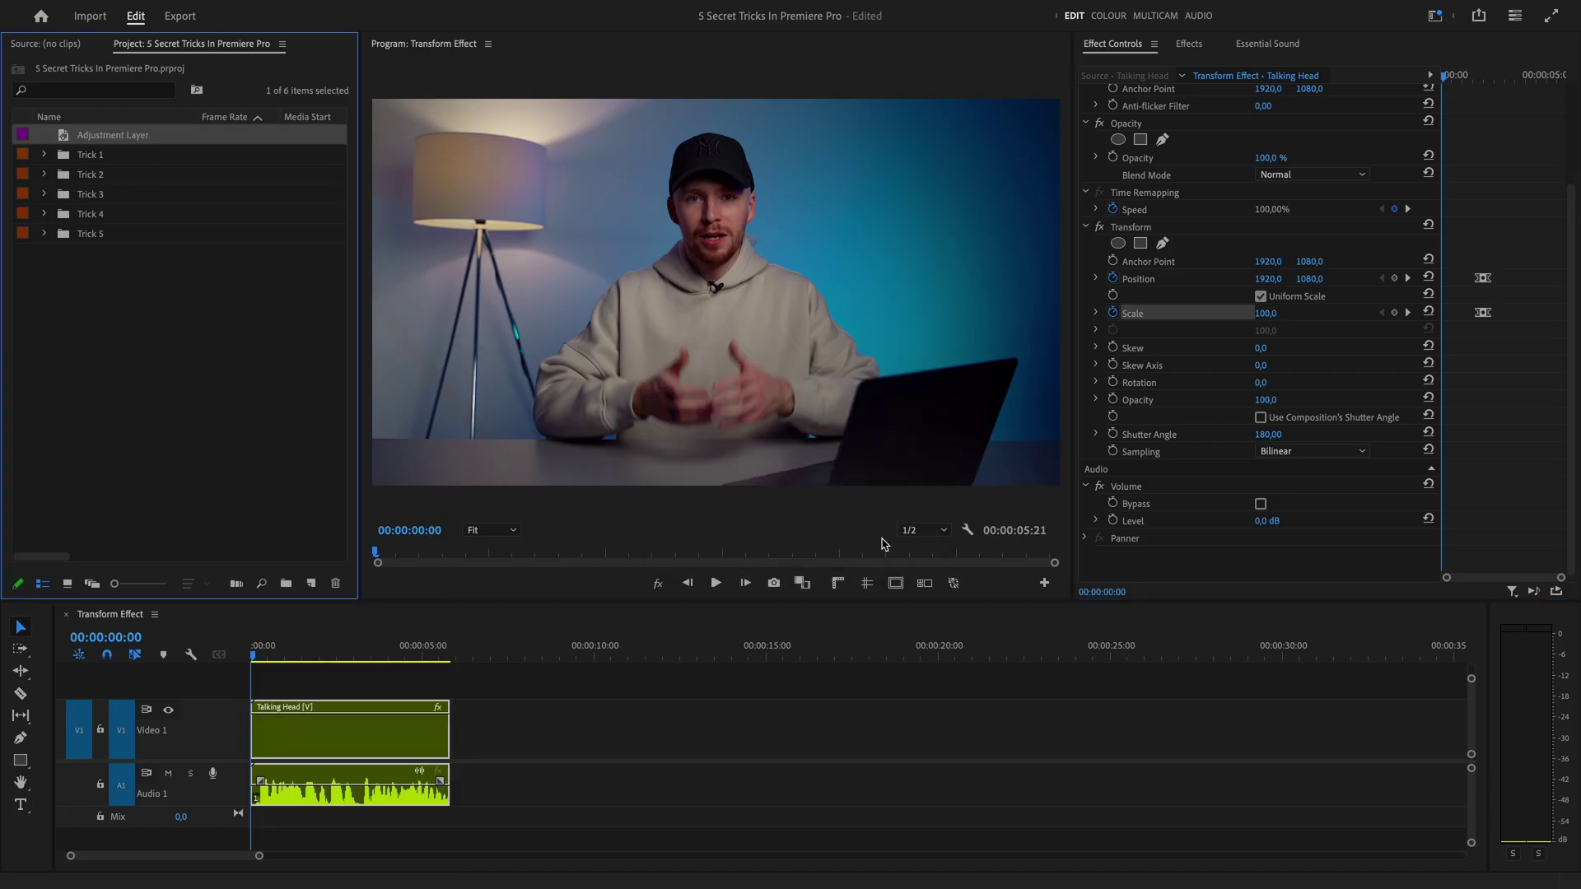
left_click_drag(222, 649, 257, 682)
left_click_drag(423, 682, 463, 685)
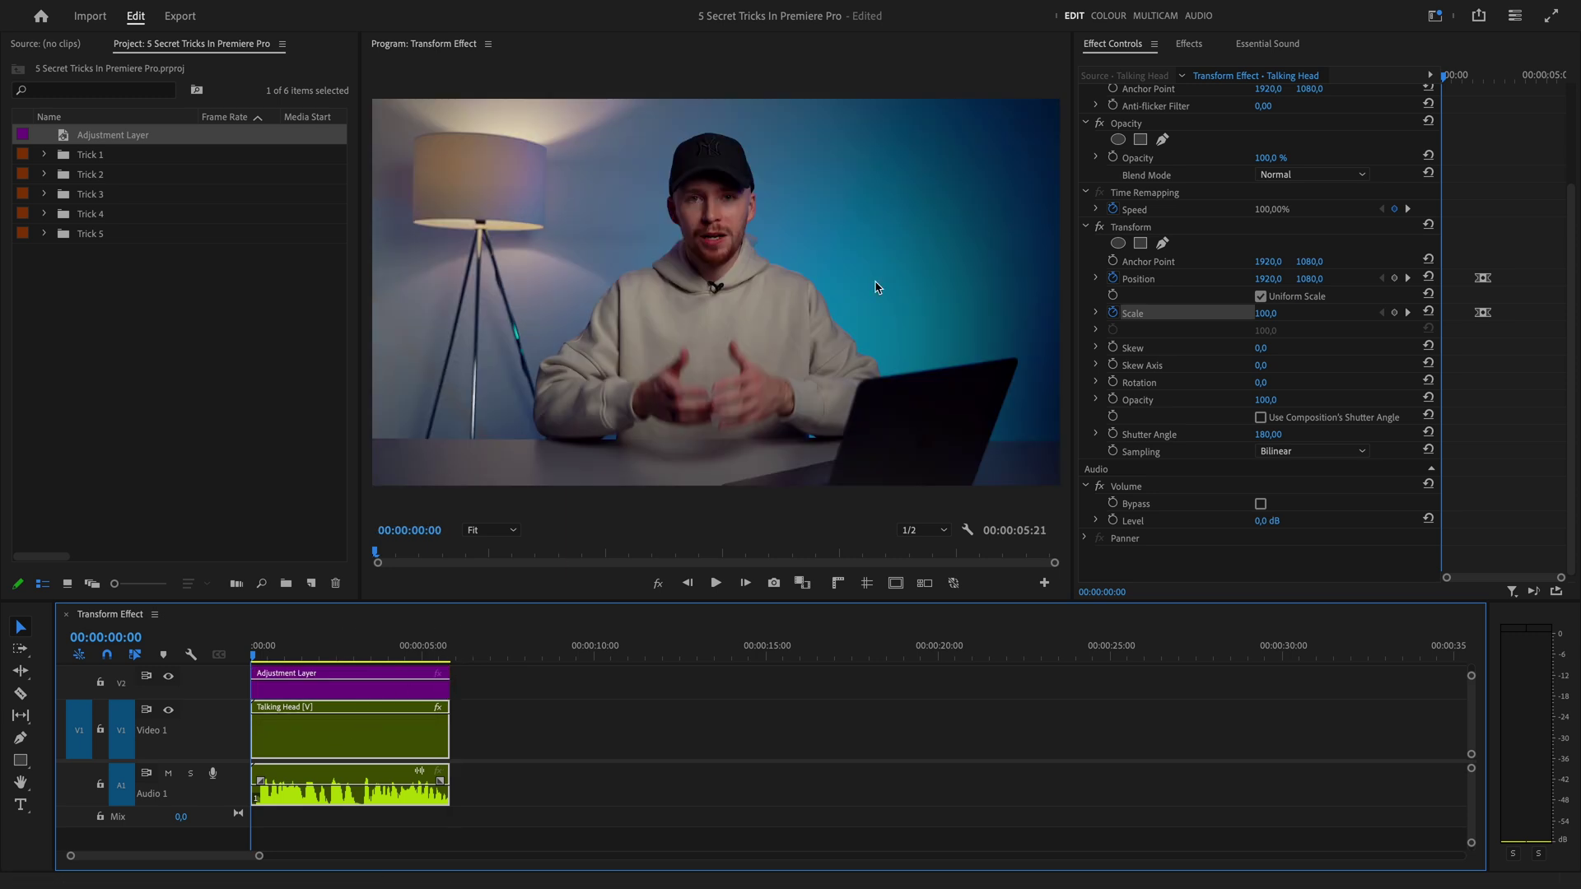
Copy the Transform effect to the adjustment layer and delete it from the Talking Head clip.
left_click(1160, 231)
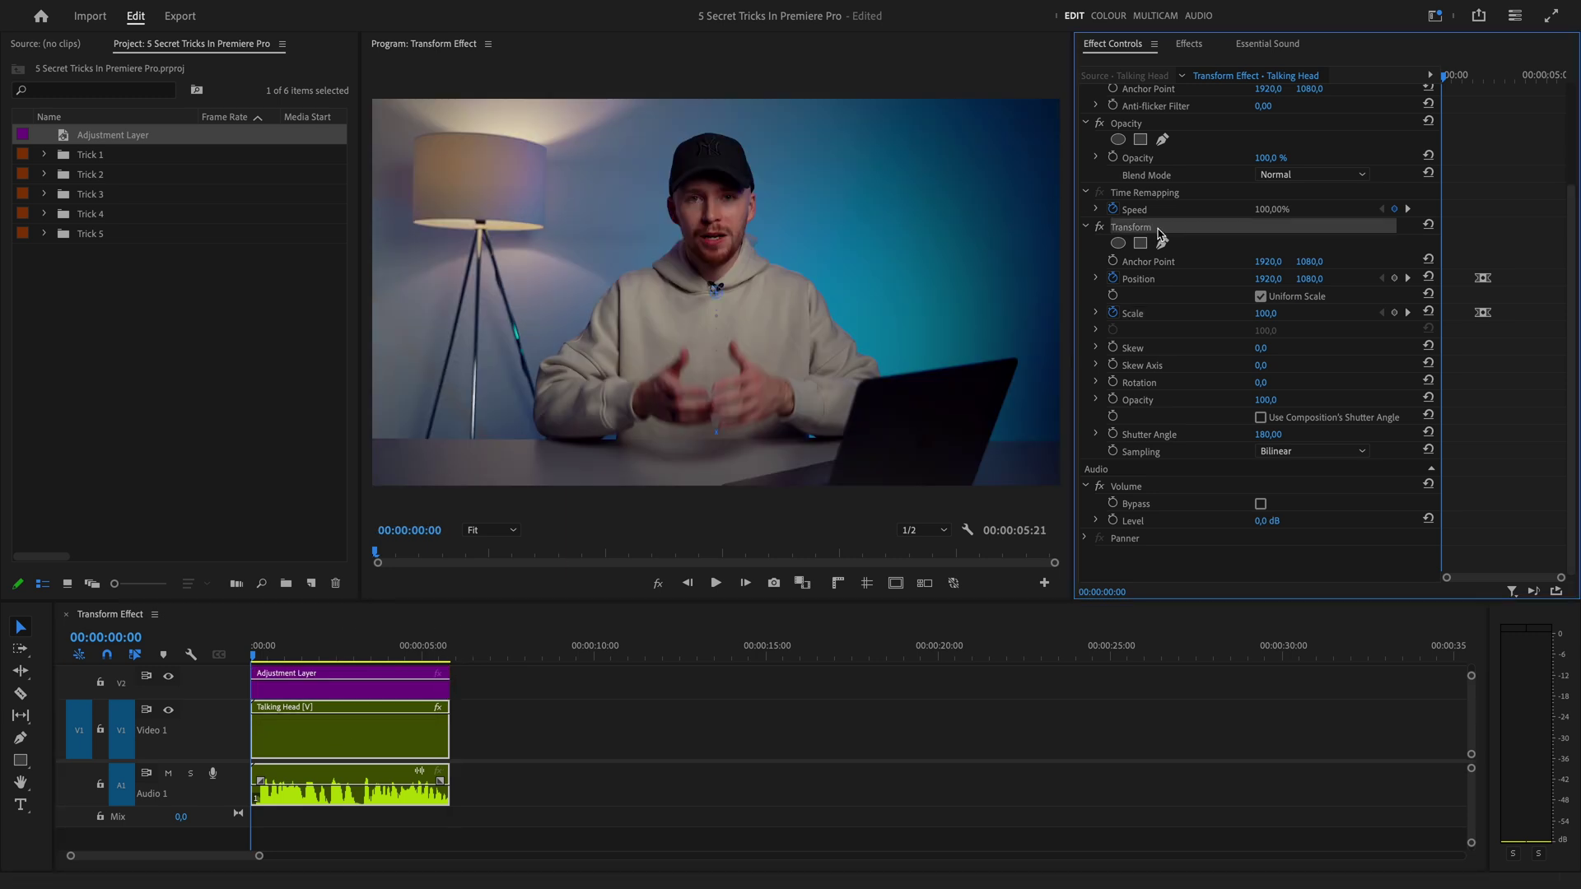
left_click(316, 694)
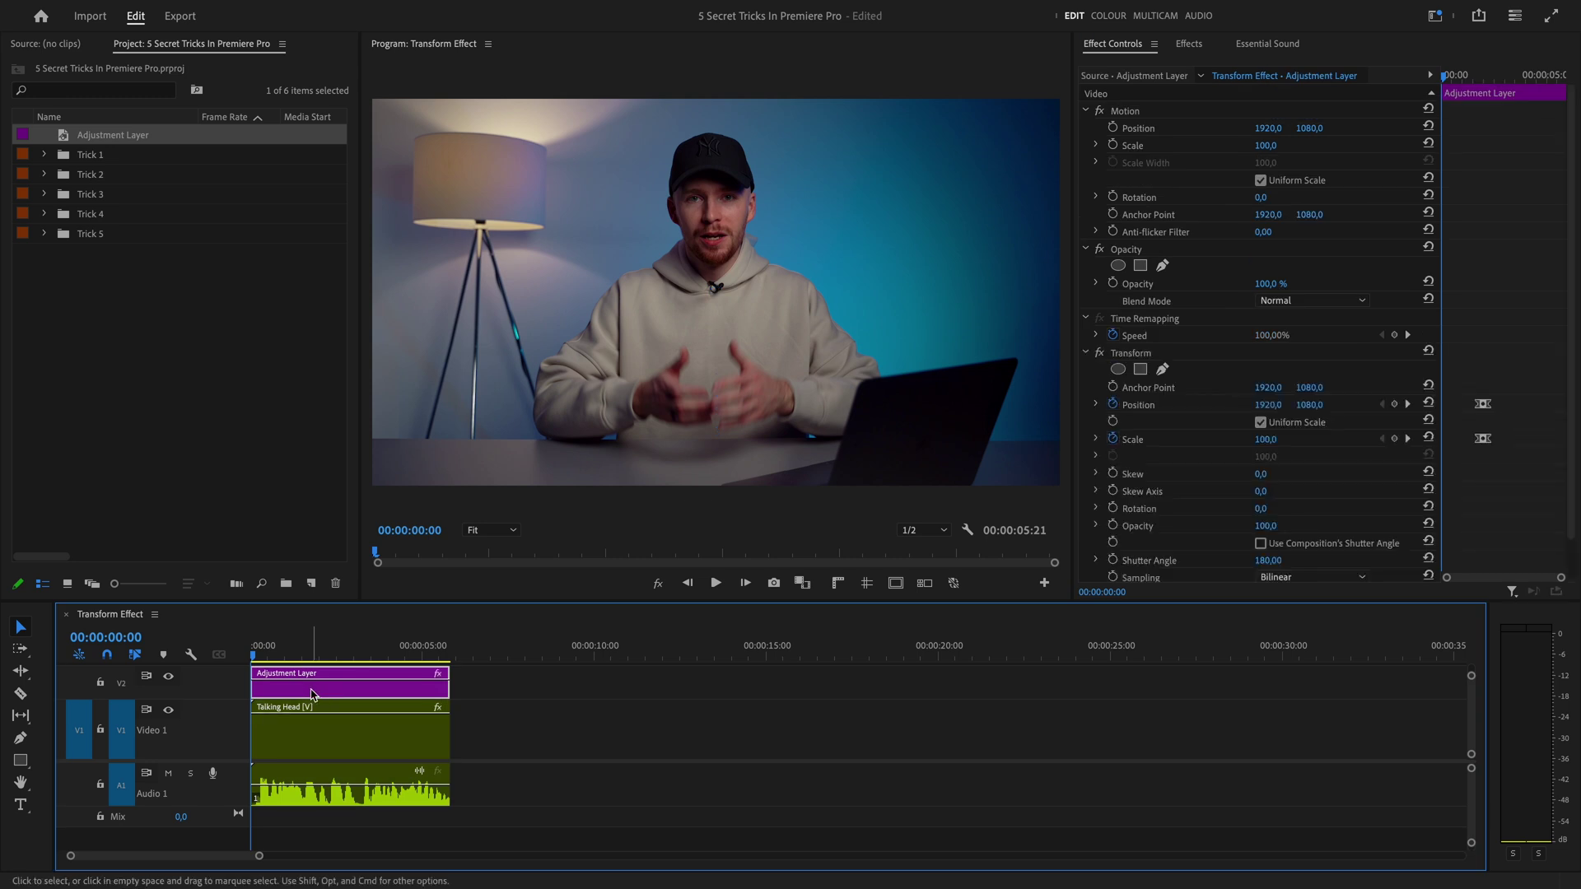
left_click(288, 738)
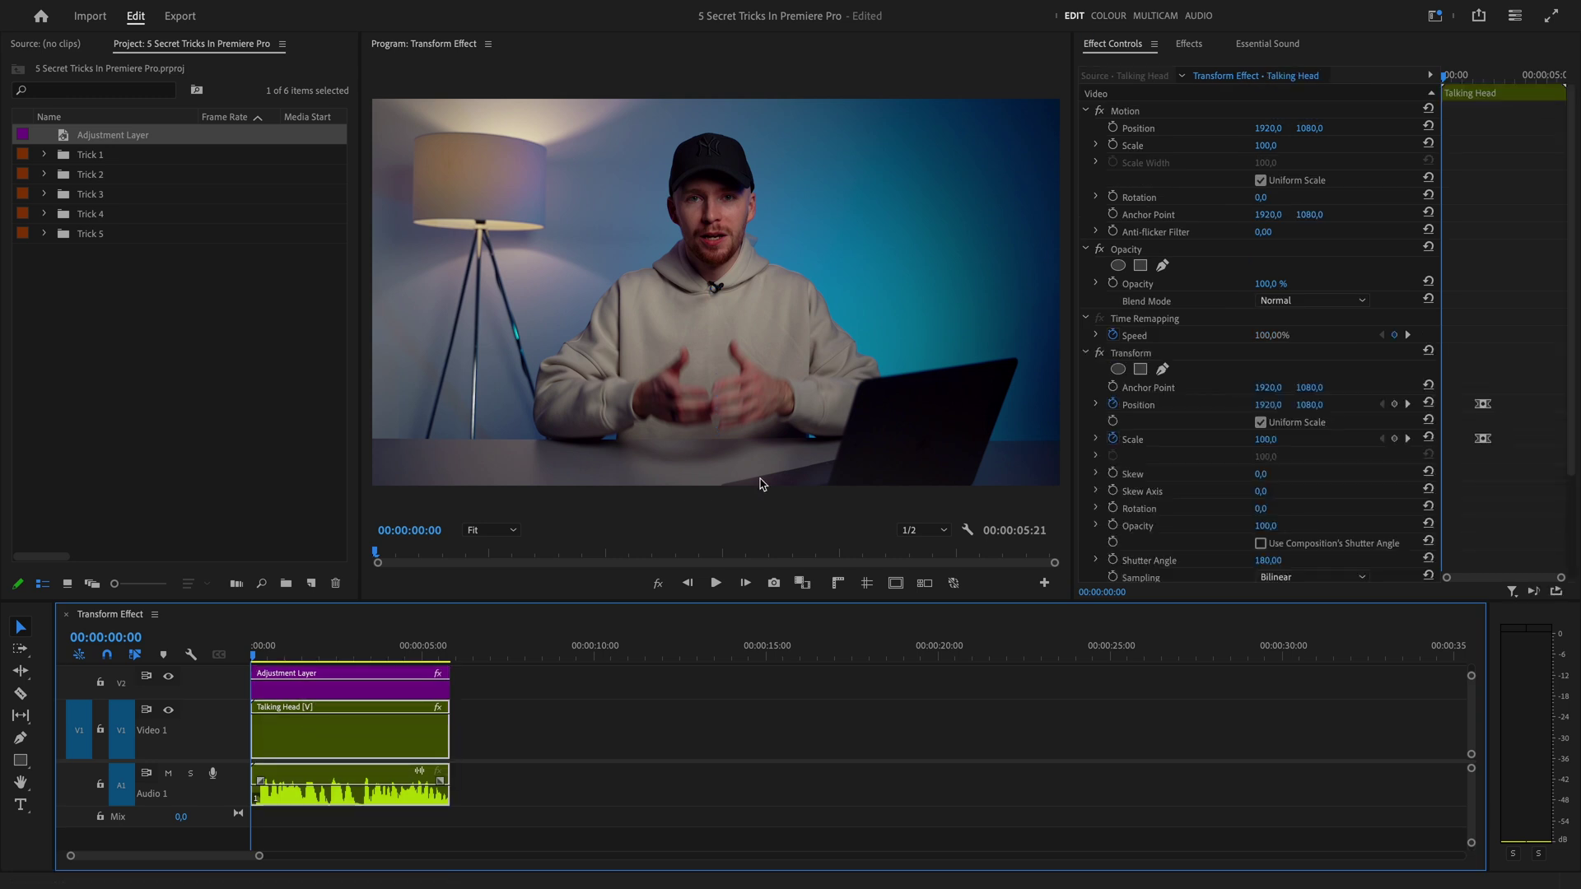
left_click(1129, 356)
key("Delete")
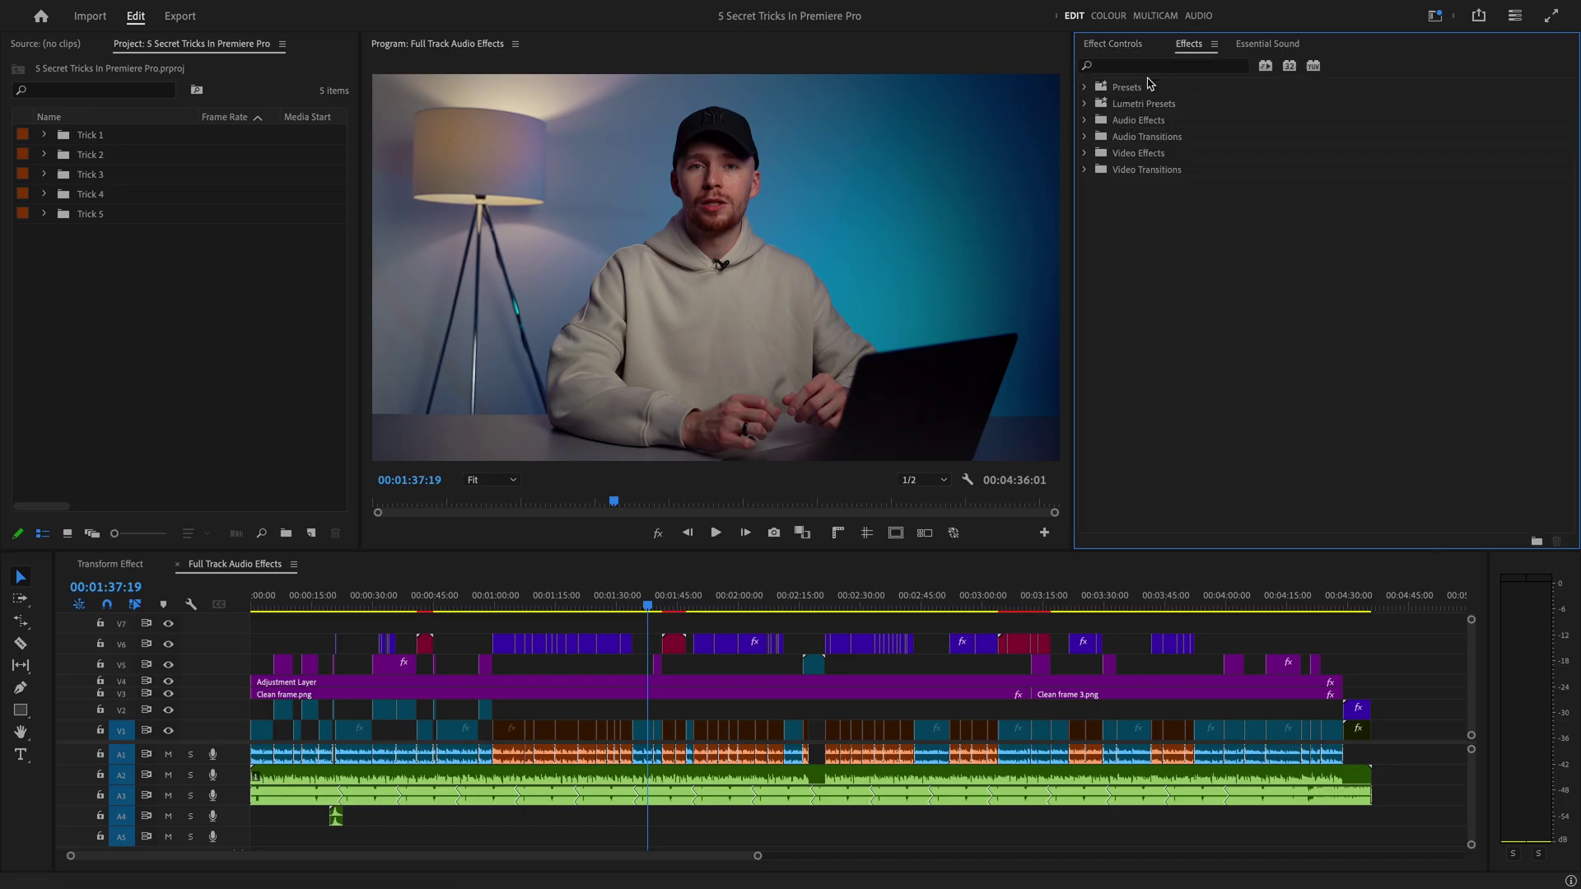
Drop the DeNoise audio effect onto the dialogue clips on track A1.
left_click(1085, 120)
left_click(1094, 202)
left_click_drag(1146, 251, 652, 750)
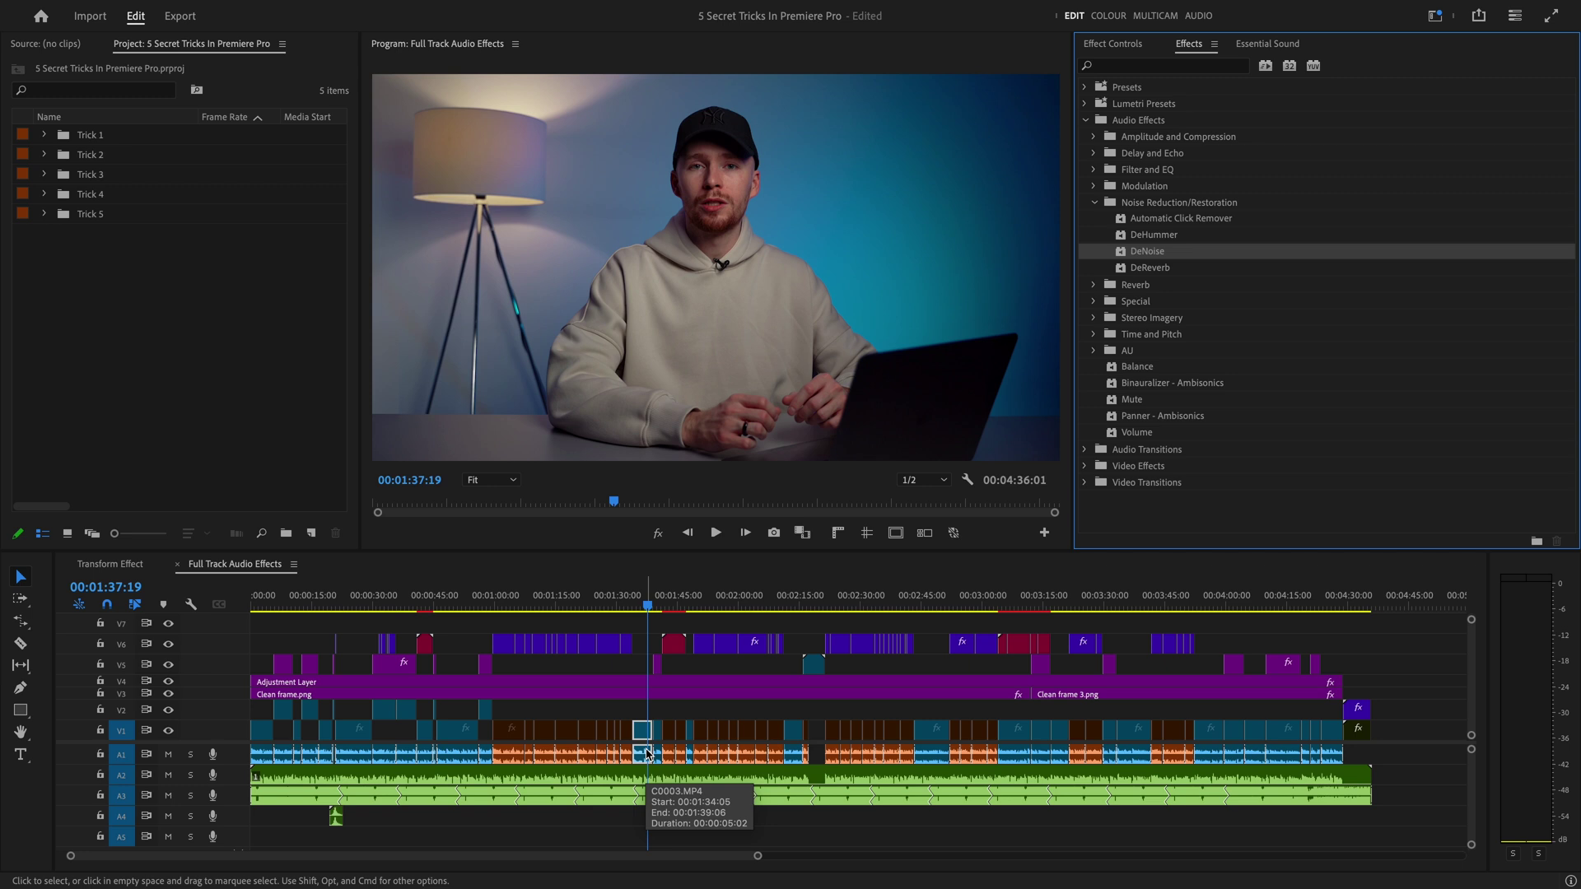
left_click_drag(1373, 764, 253, 755)
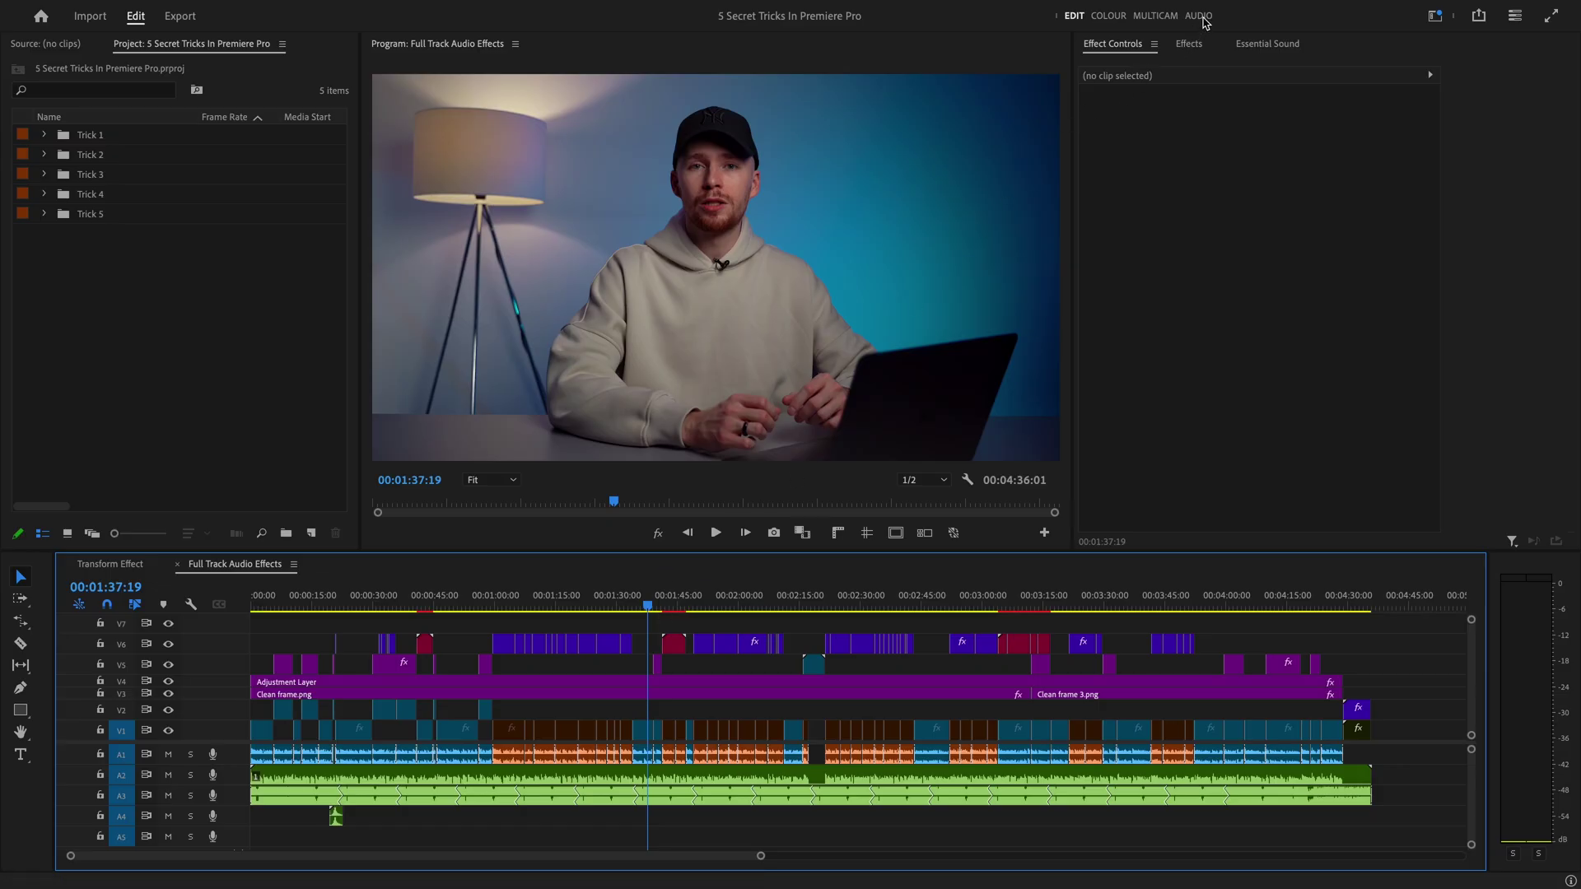
Switch to the Audio layout, open the Audio Track Mixer and reveal its effect insert slots.
left_click(1201, 17)
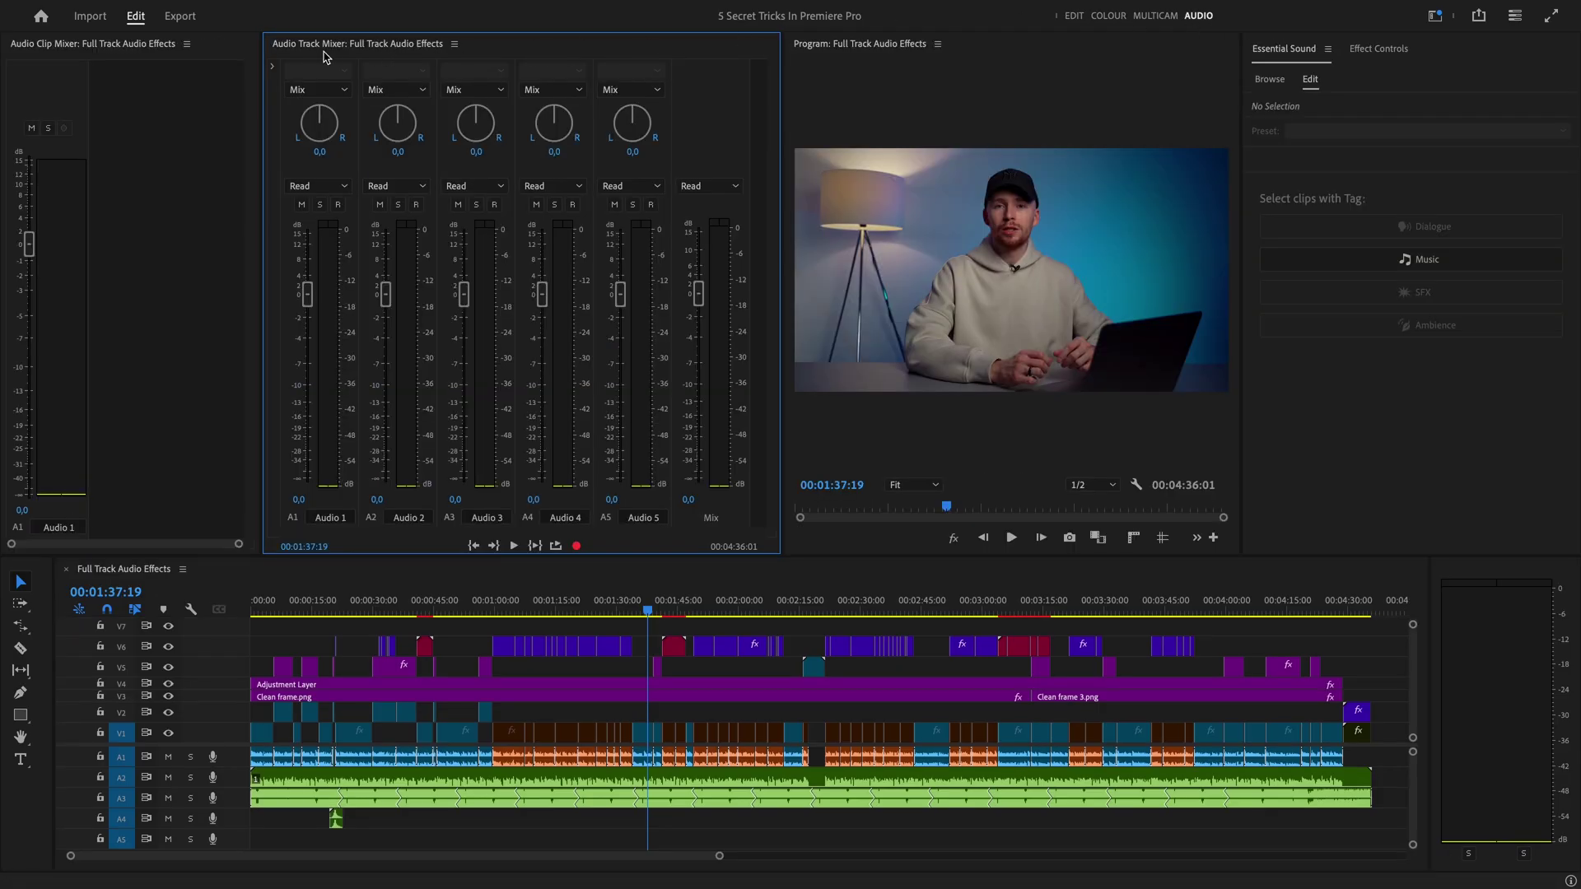
mouse_move(609, 6)
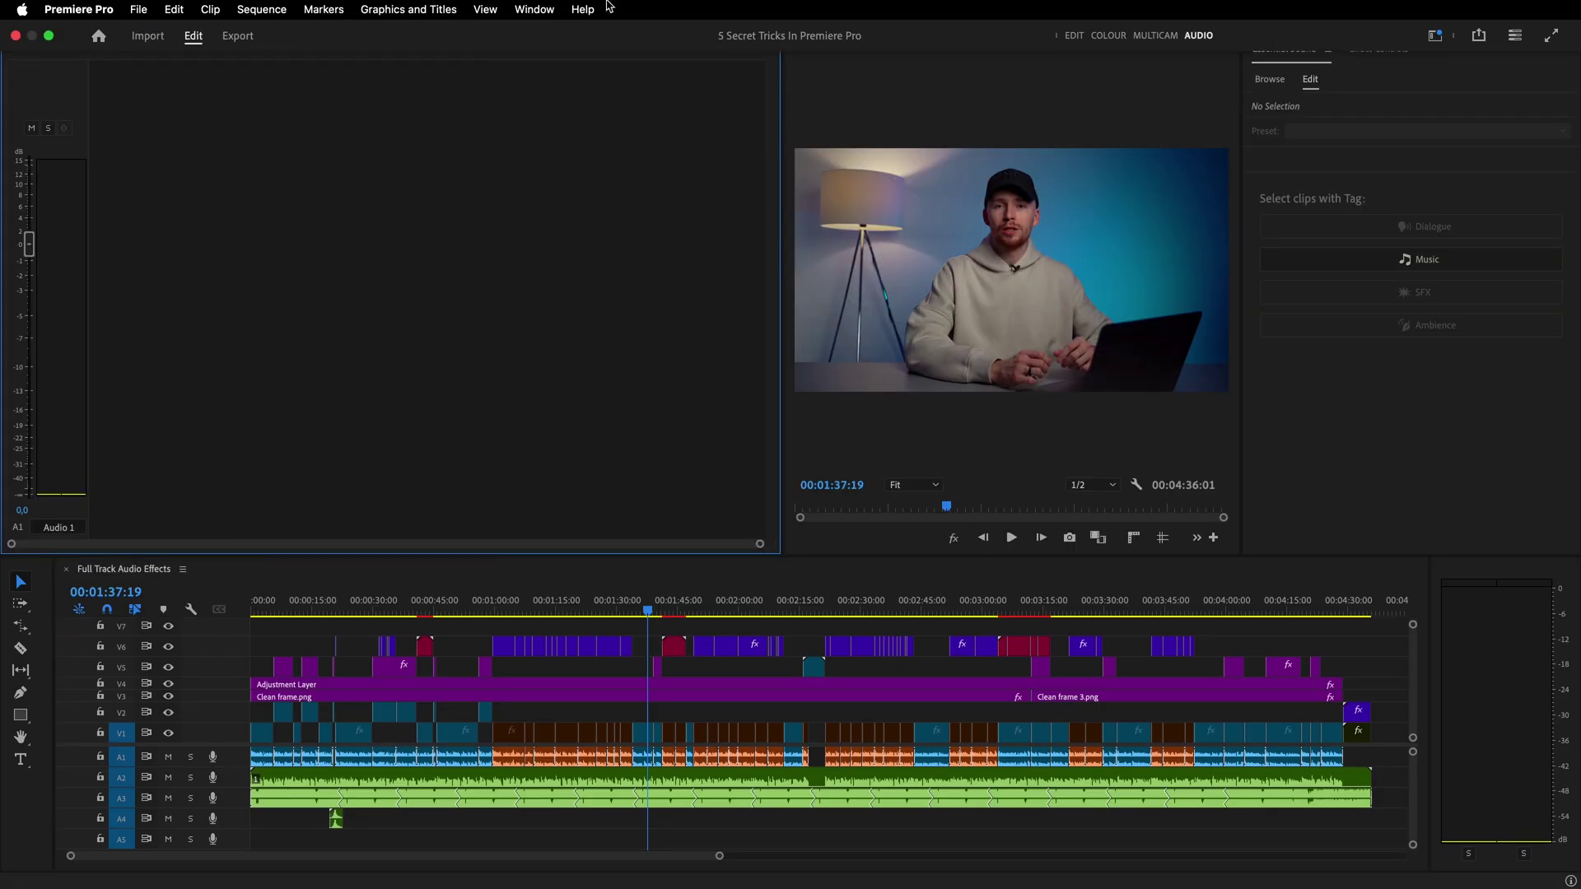
left_click(557, 8)
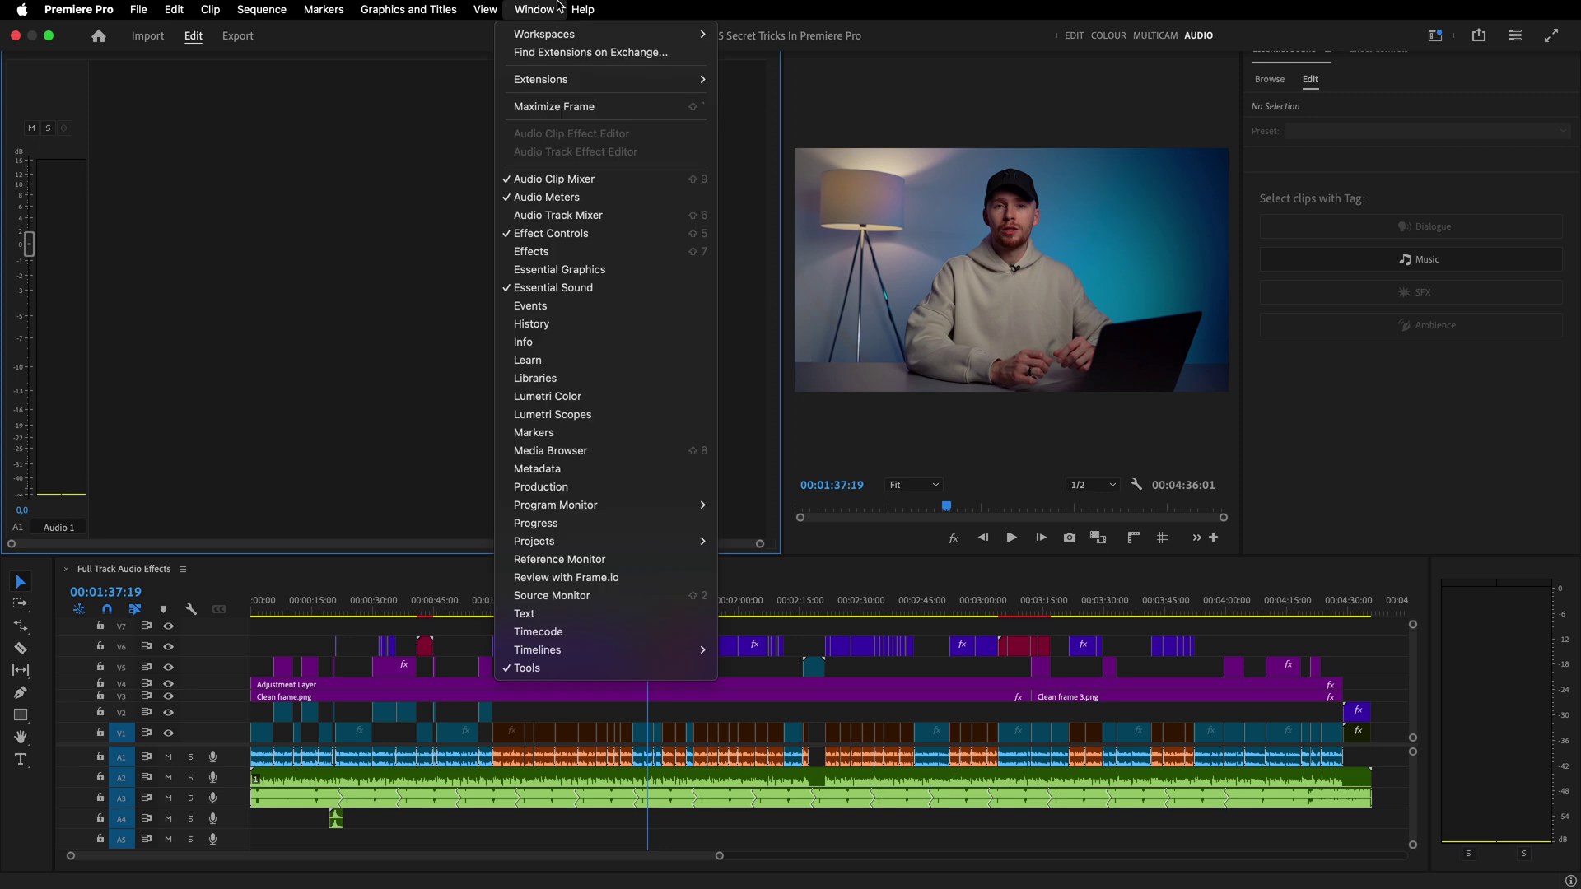
left_click(584, 221)
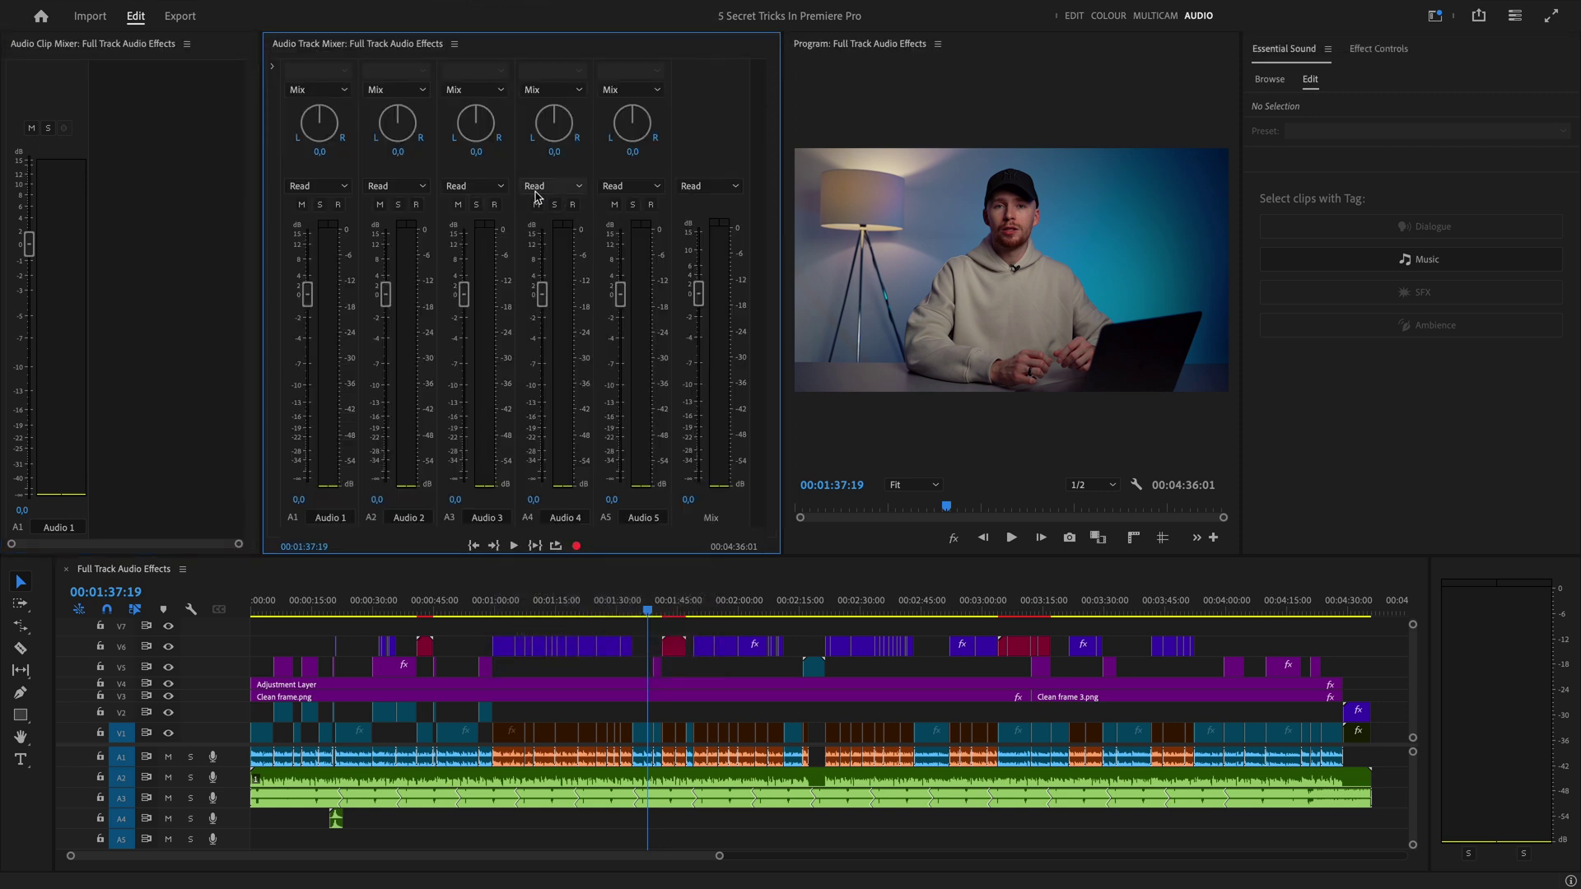
left_click(273, 69)
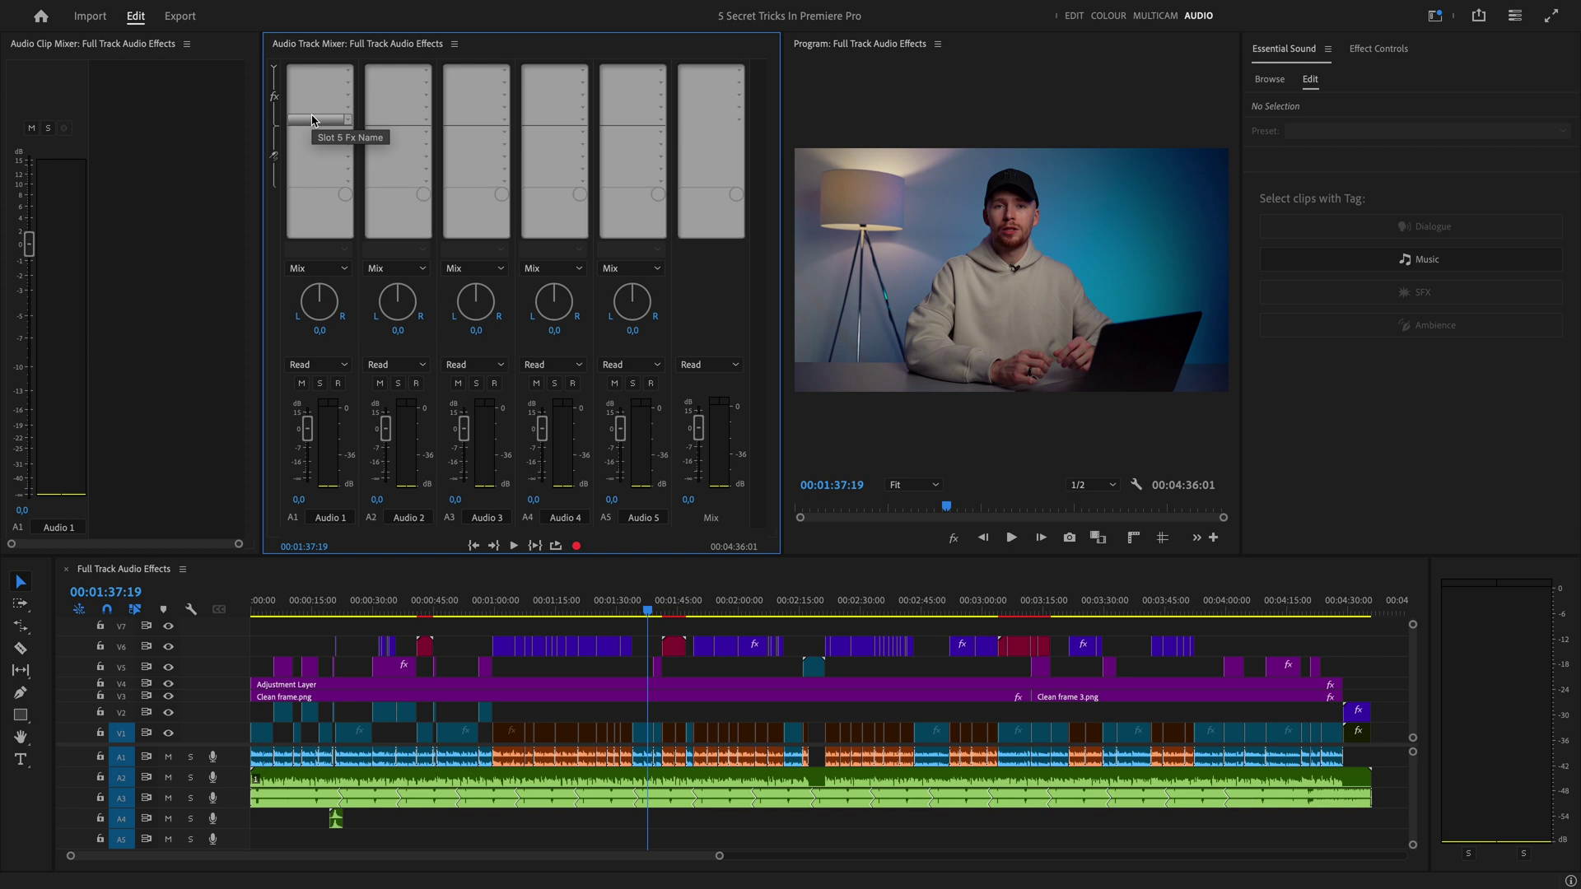
Insert DeNoise and Dynamics as track effects on Audio 1.
left_click(348, 72)
mouse_move(391, 191)
left_click(518, 210)
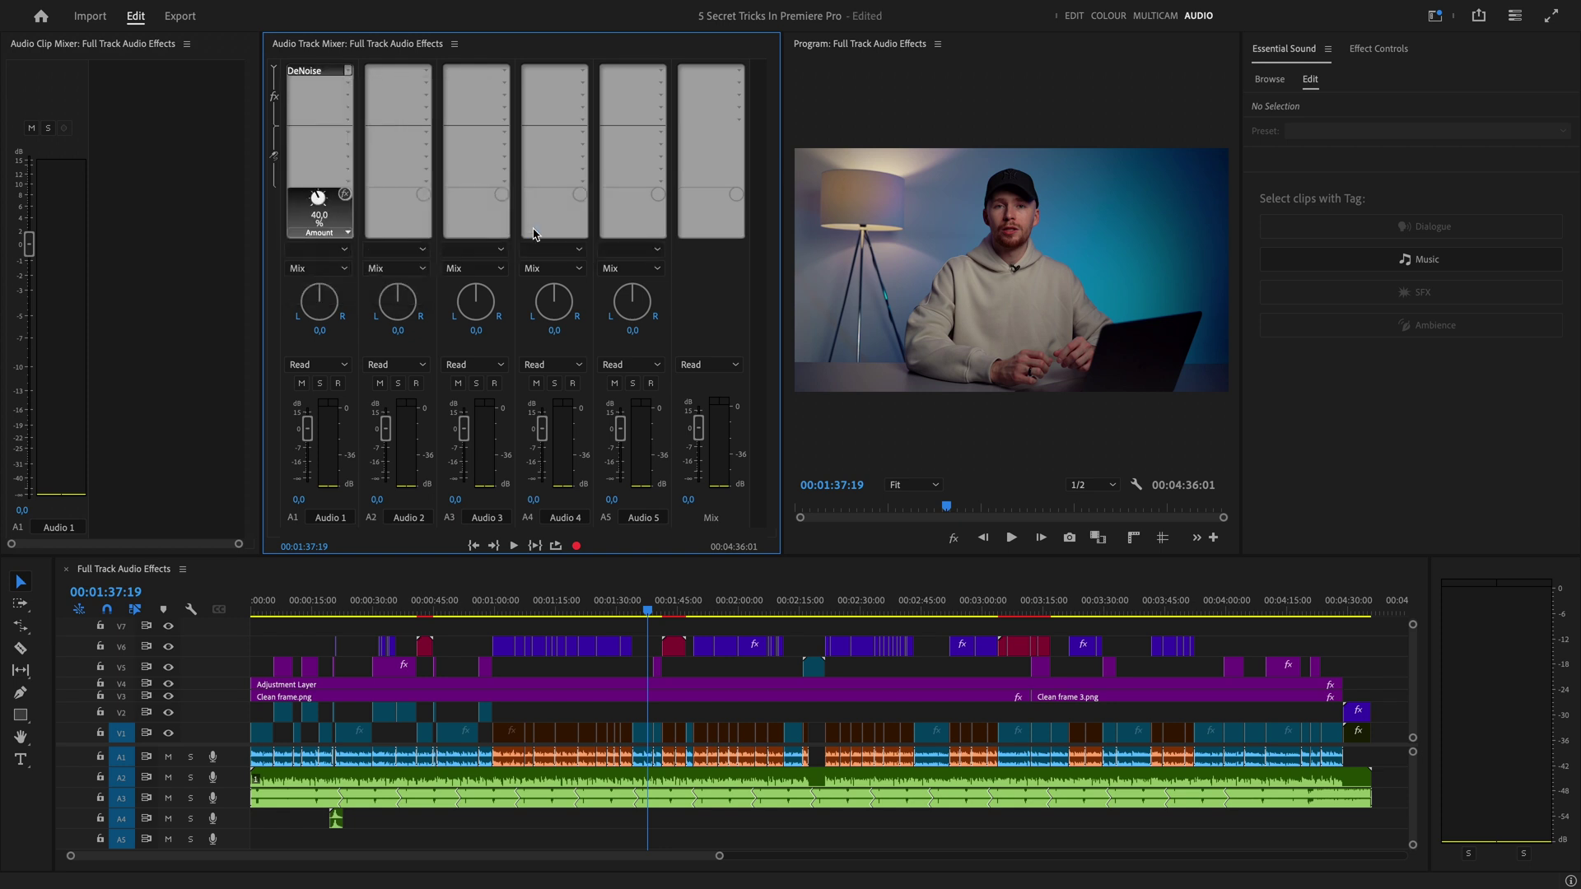
left_click(347, 82)
mouse_move(413, 135)
left_click(533, 205)
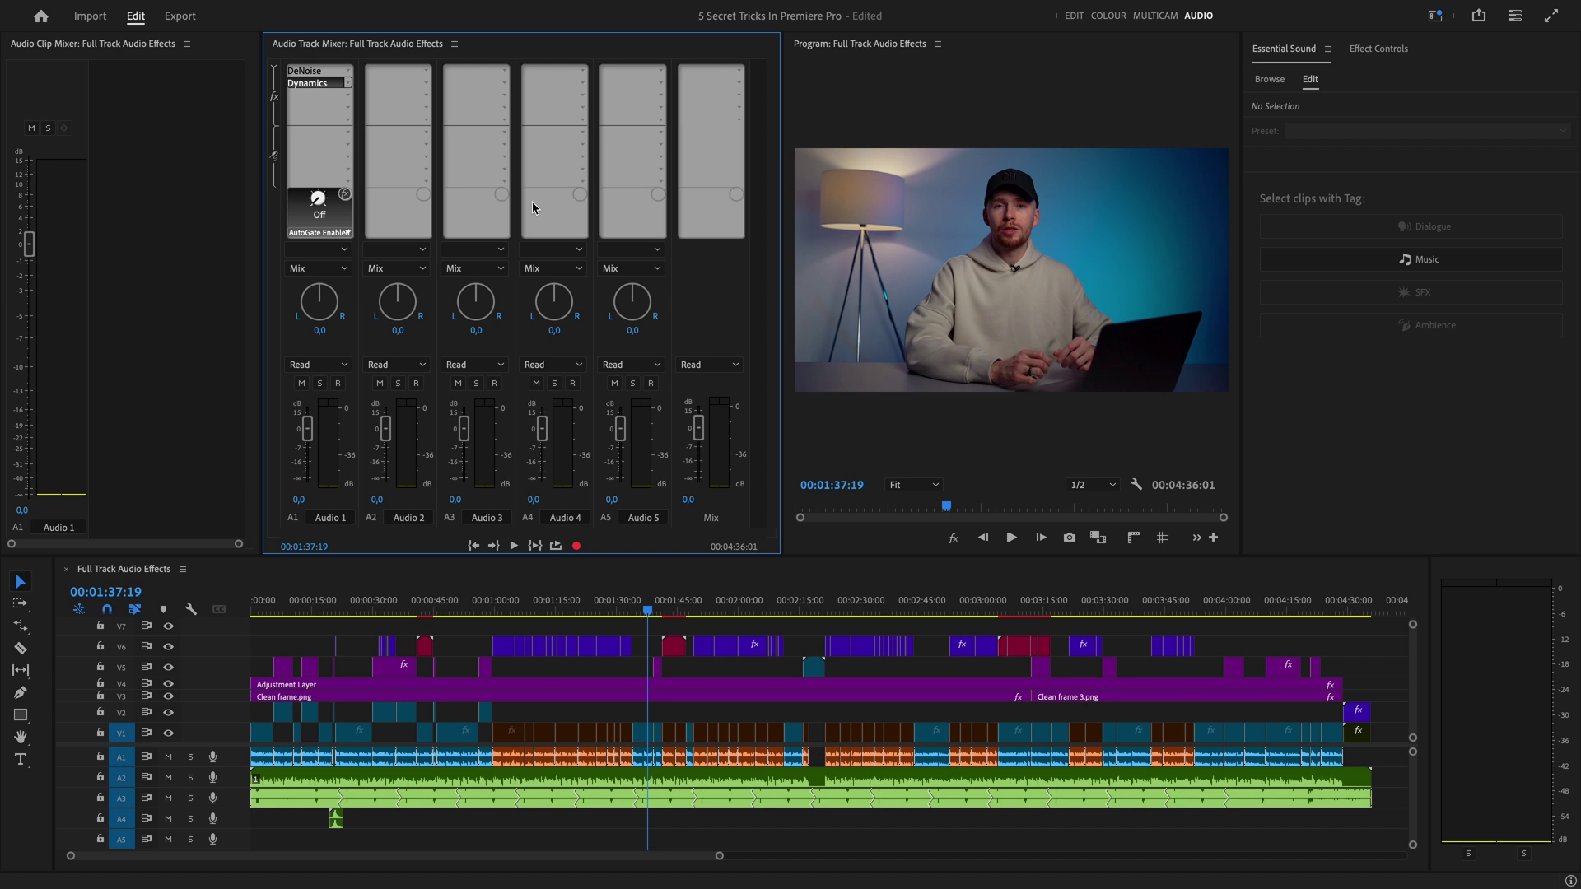
Review the DeNoise and Dynamics settings on Audio 1.
double_click(318, 71)
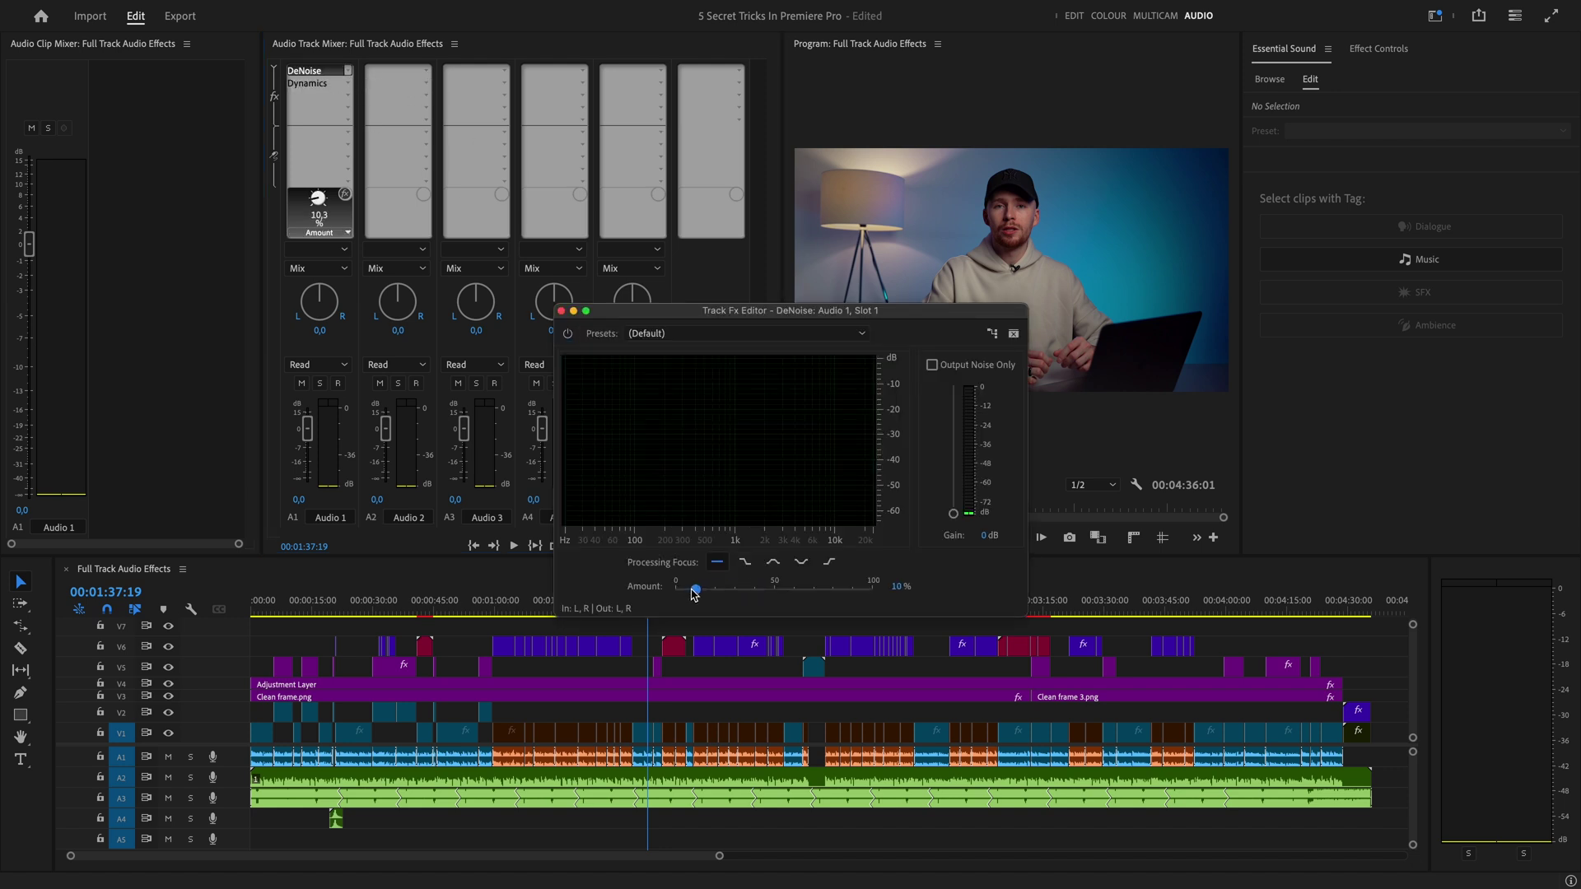
left_click(561, 310)
double_click(321, 83)
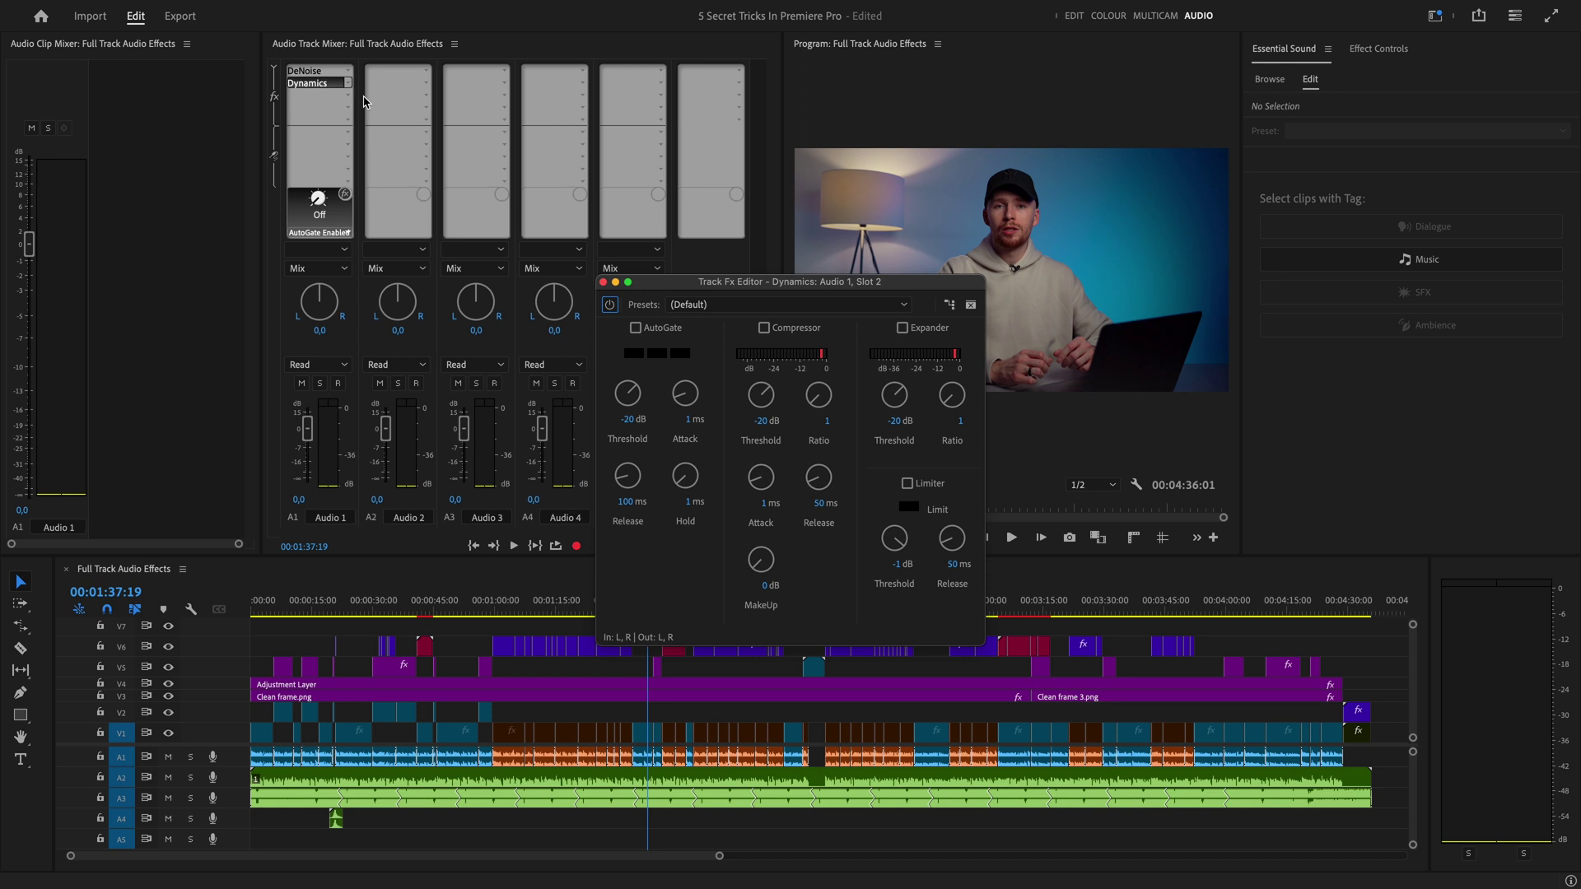
left_click(604, 282)
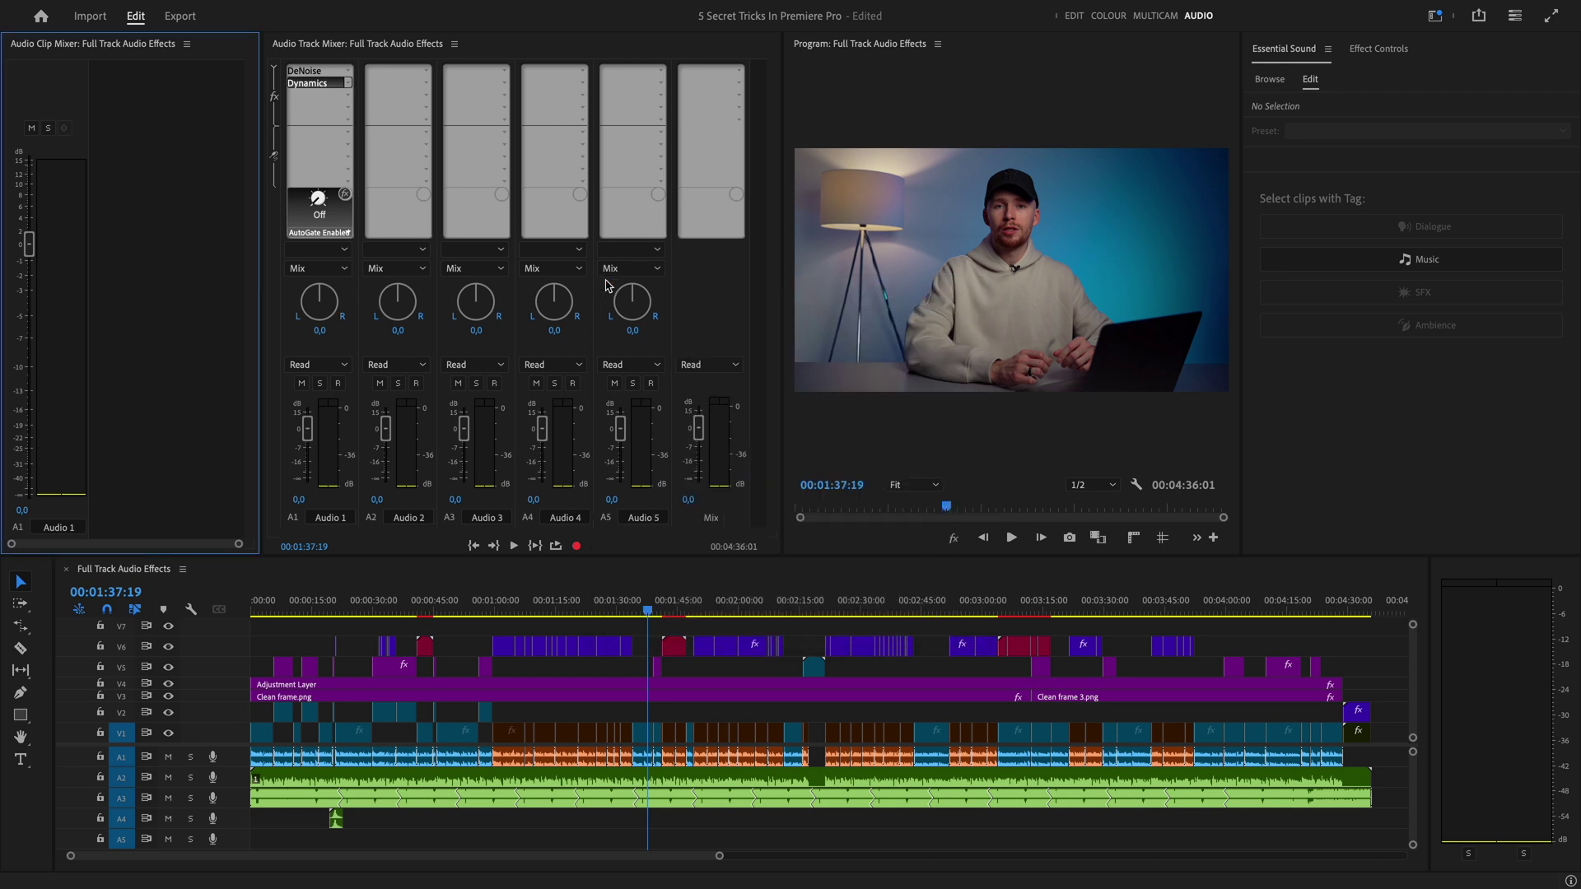
Move Dynamics ahead of DeNoise on Audio 1 and copy Dynamics onto Audio 2.
left_click_drag(329, 85, 331, 84)
left_click(329, 77)
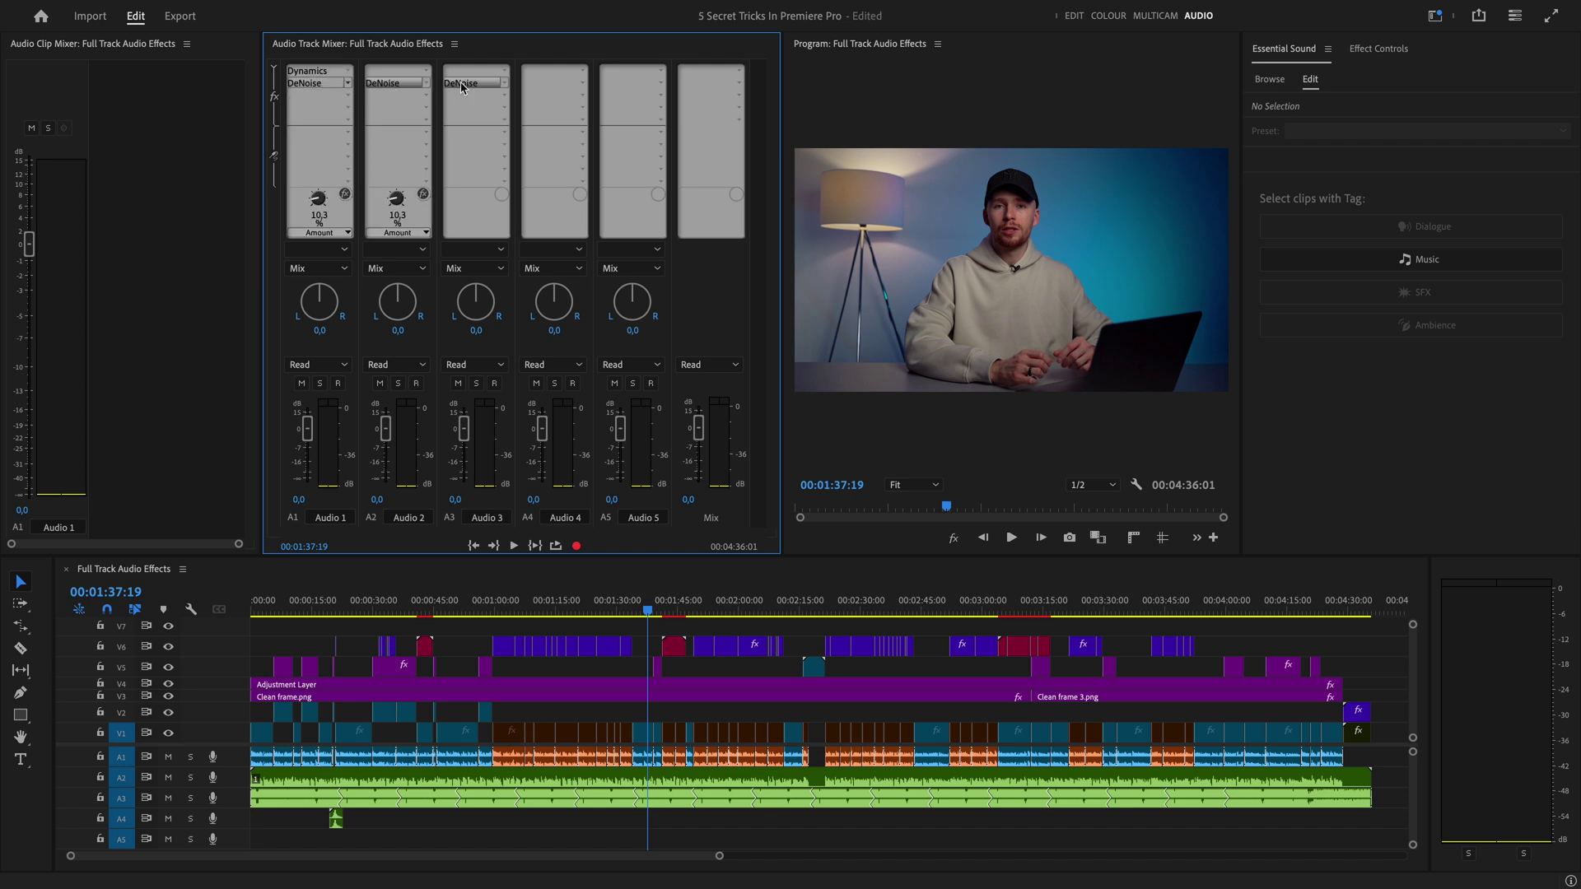
left_click_drag(367, 73, 390, 76)
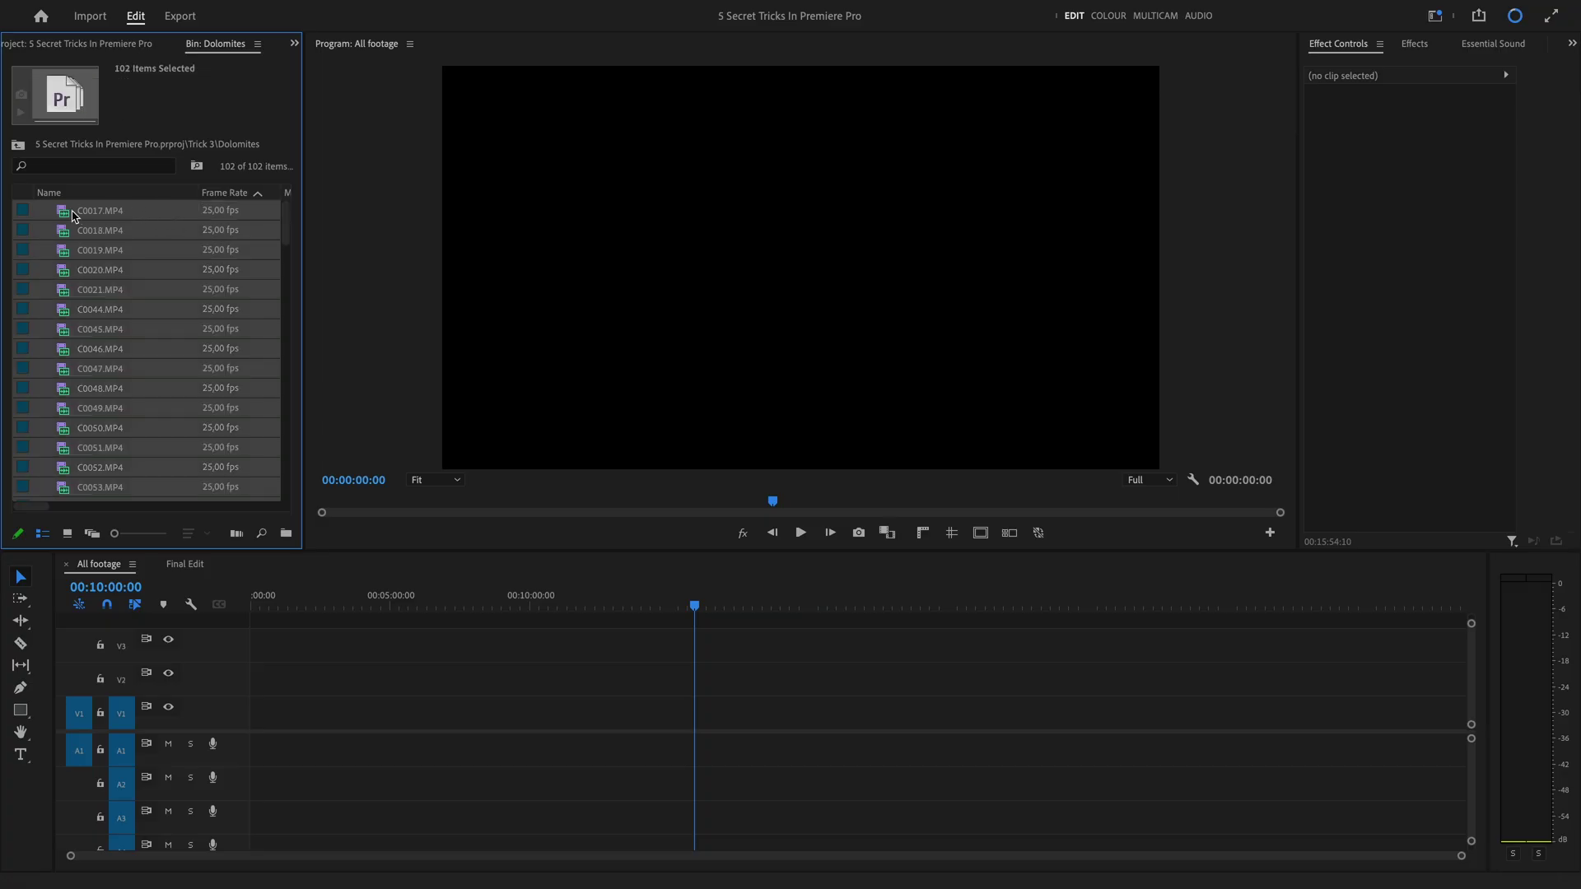
Drag all 102 Dolomites clips from the bin onto the All footage timeline.
left_click_drag(86, 278, 245, 712)
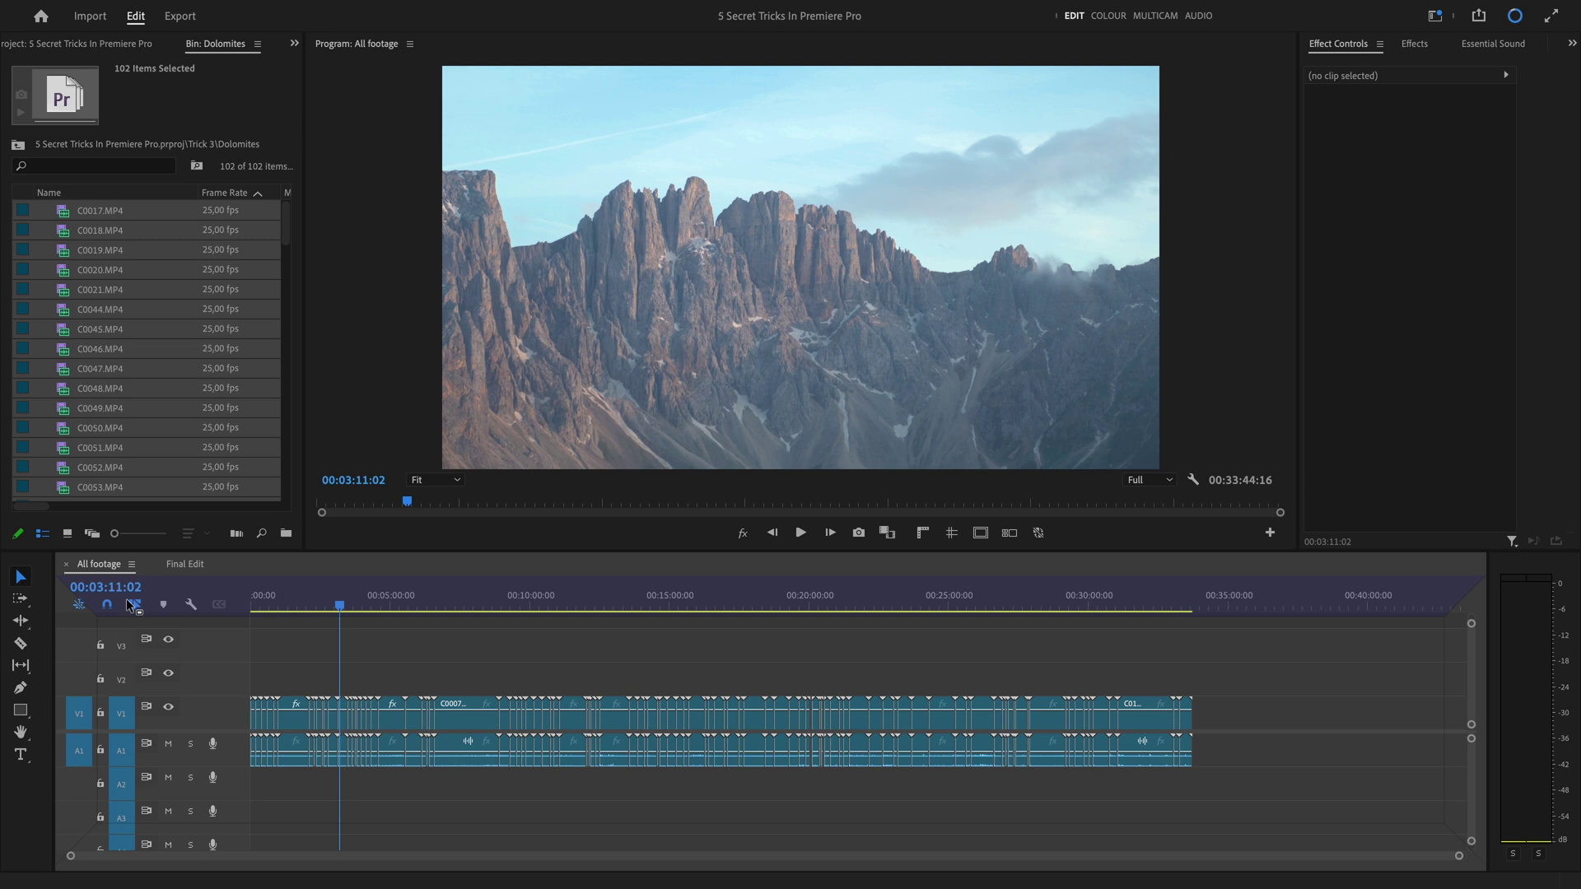
Stack the Final Edit timeline below All footage and preview Final Edit.
left_click_drag(126, 599, 128, 606)
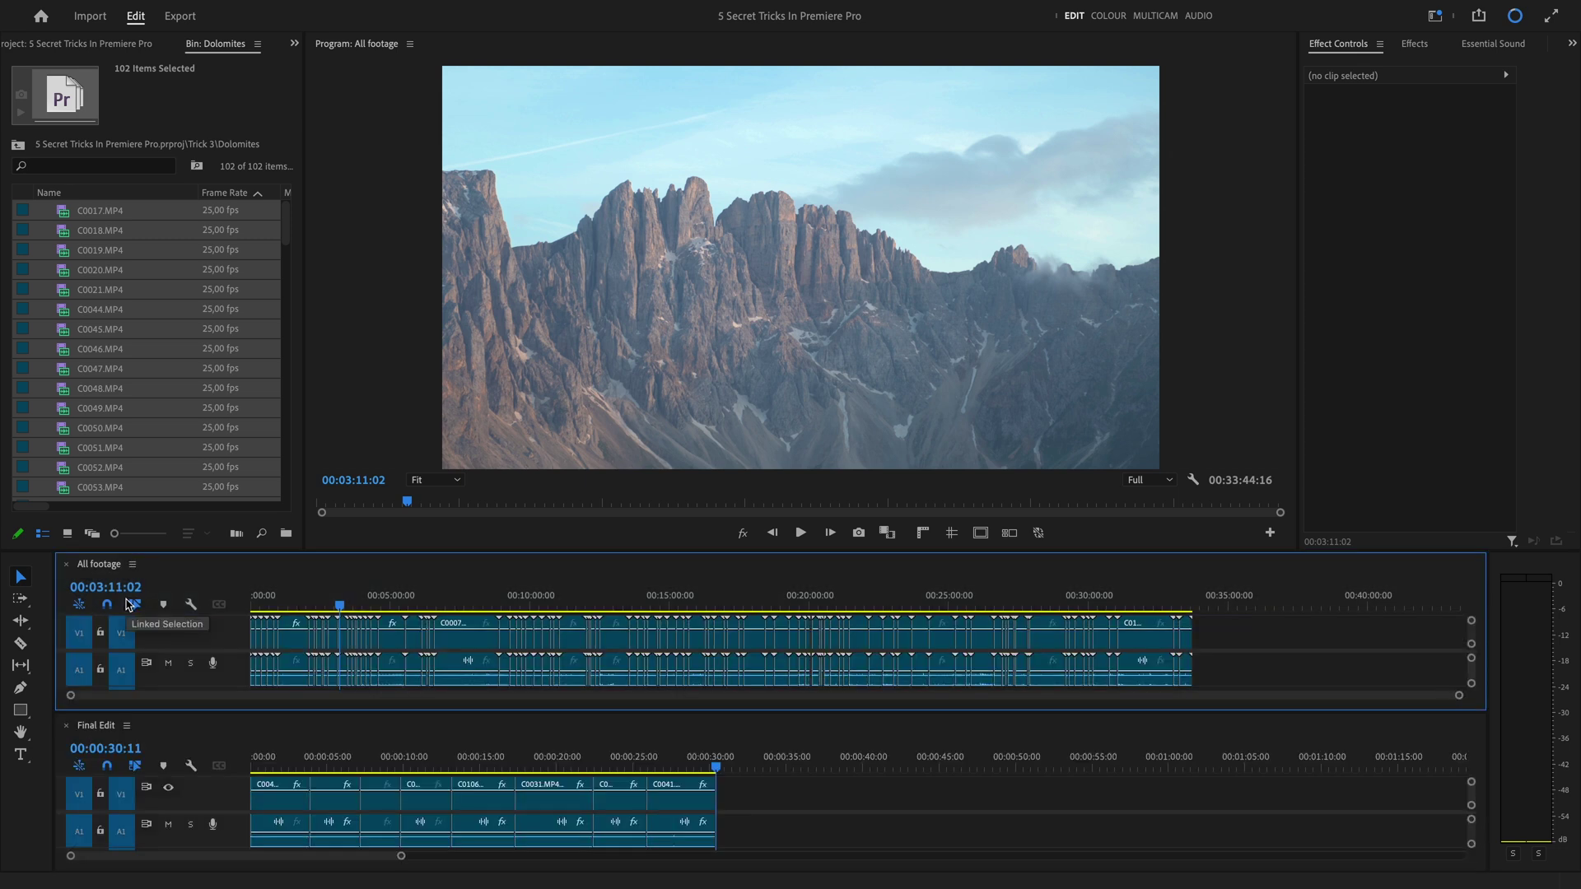
left_click(345, 765)
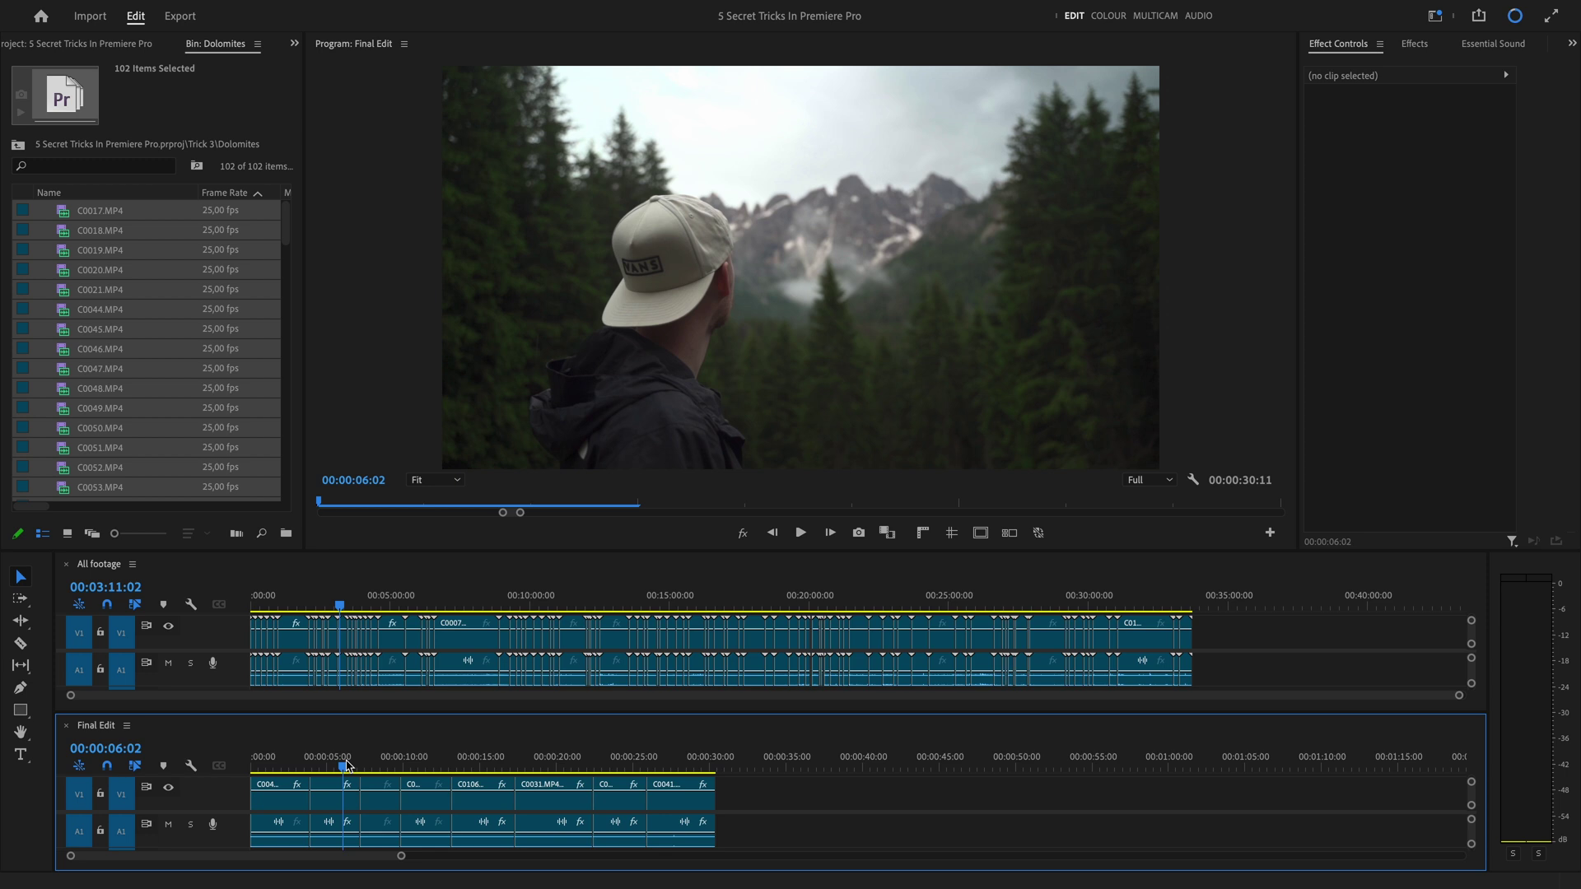
left_click(556, 771)
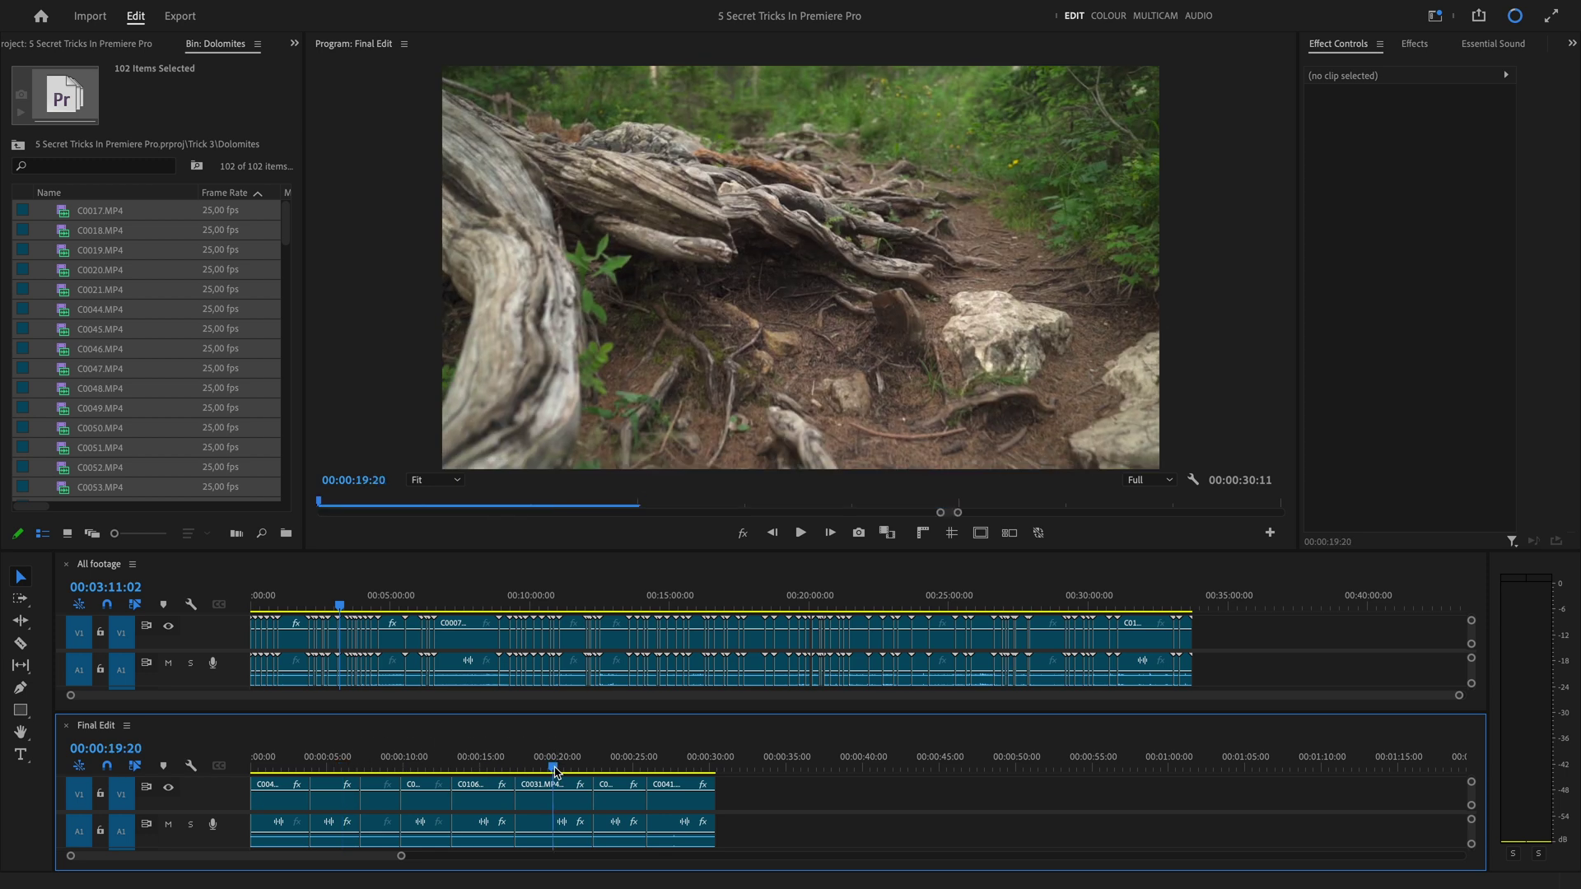
Find cow clip C0073 around 15 minutes into All footage and add it to Final Edit.
left_click(669, 606)
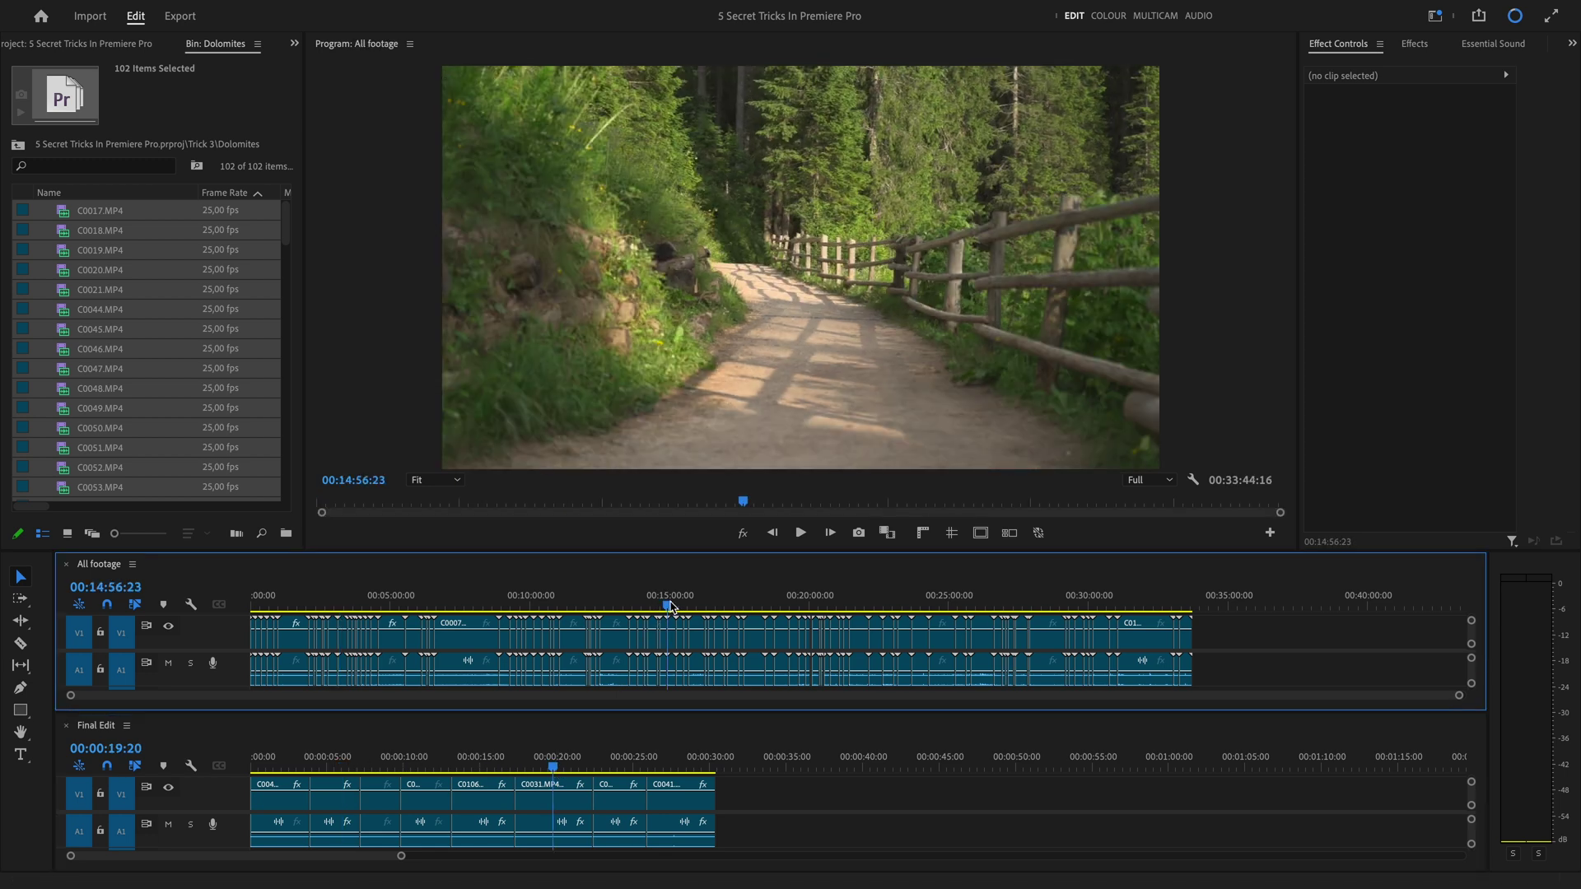
left_click(862, 607)
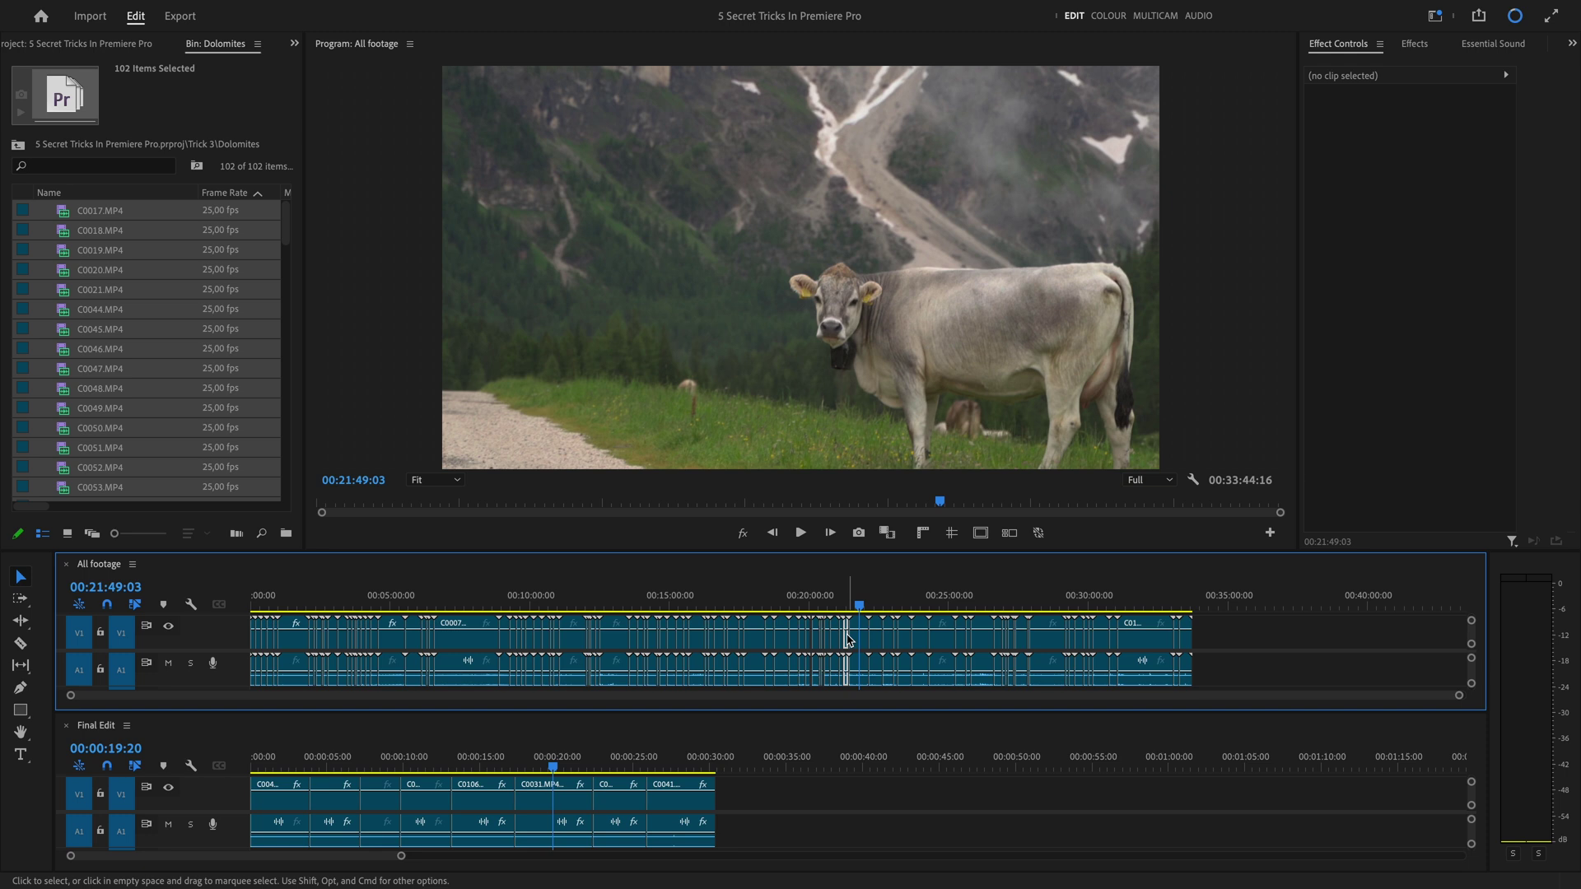
left_click_drag(848, 639, 892, 798)
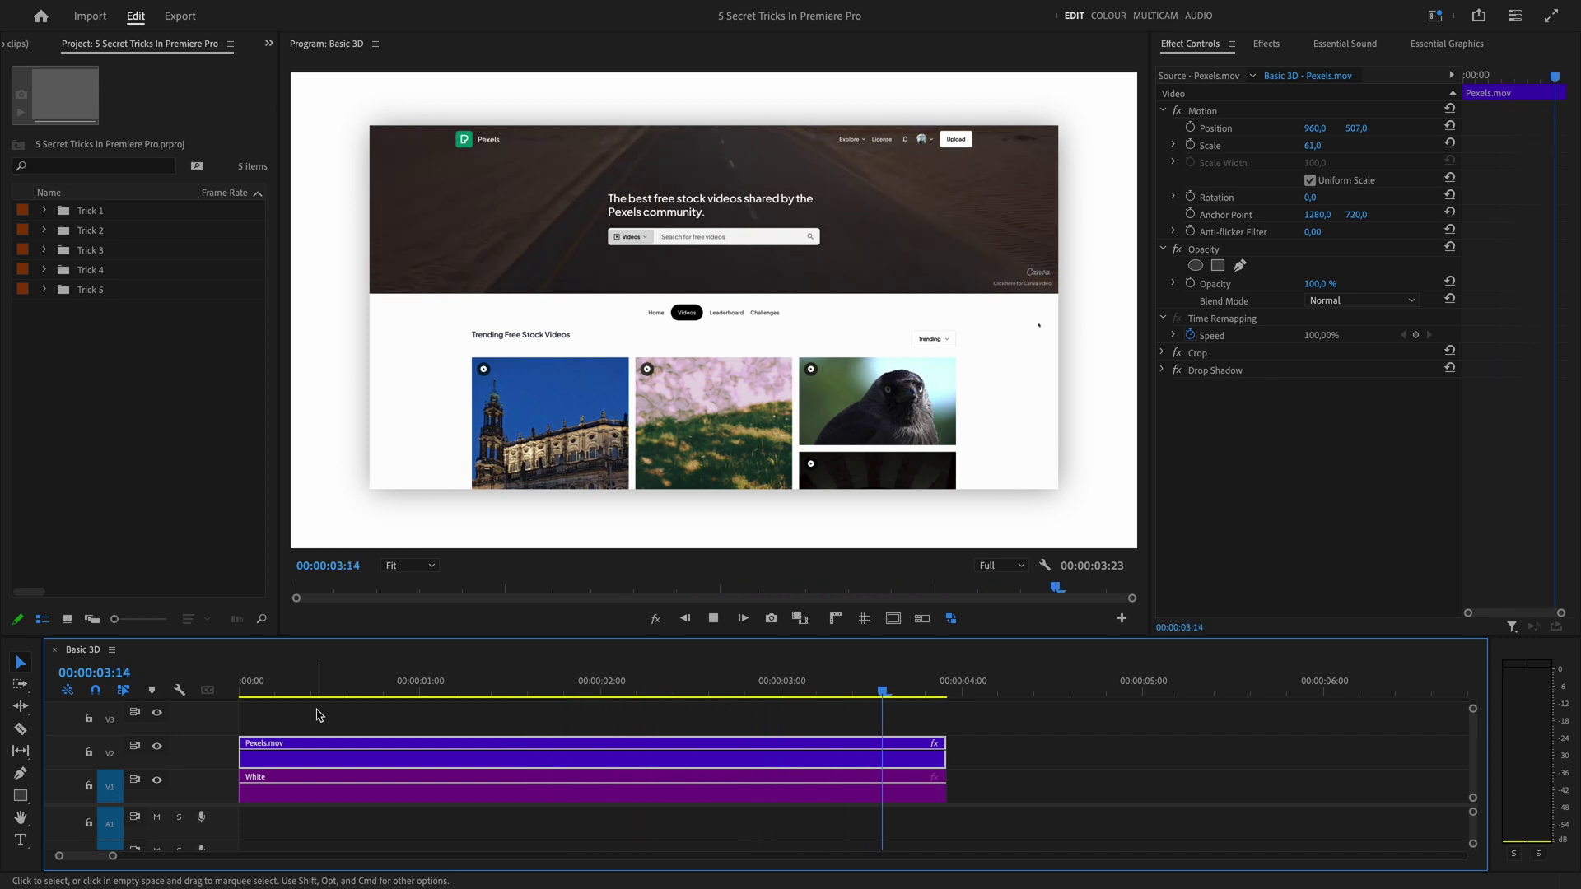
Stop playback and compare by toggling the White track and Pexels.mov drop shadow off and on.
key("space")
left_click(274, 800)
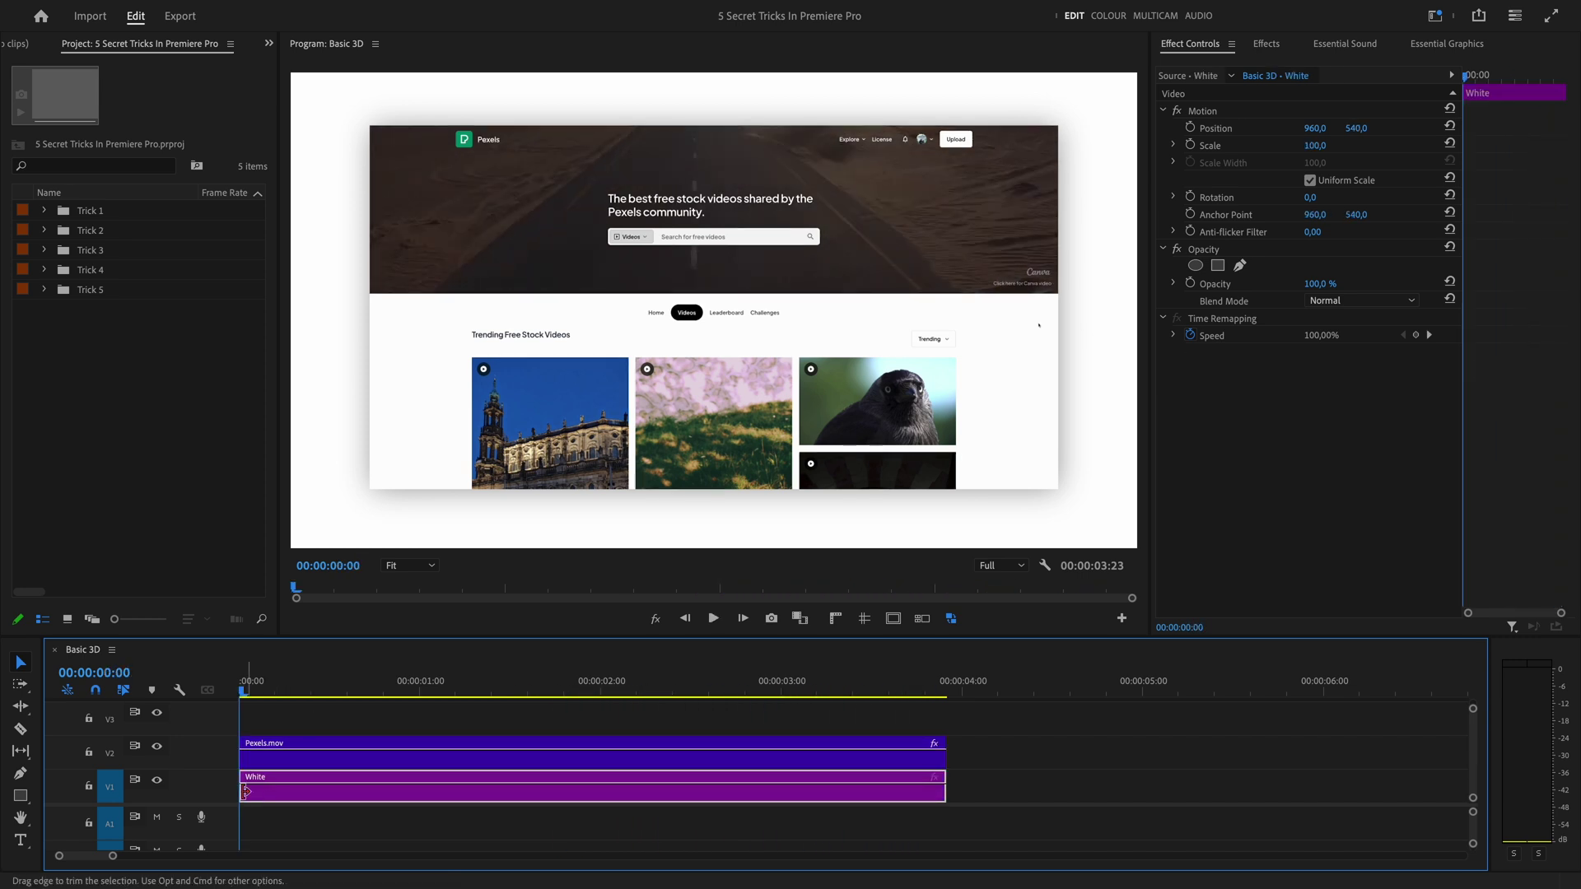
left_click(156, 784)
left_click(157, 783)
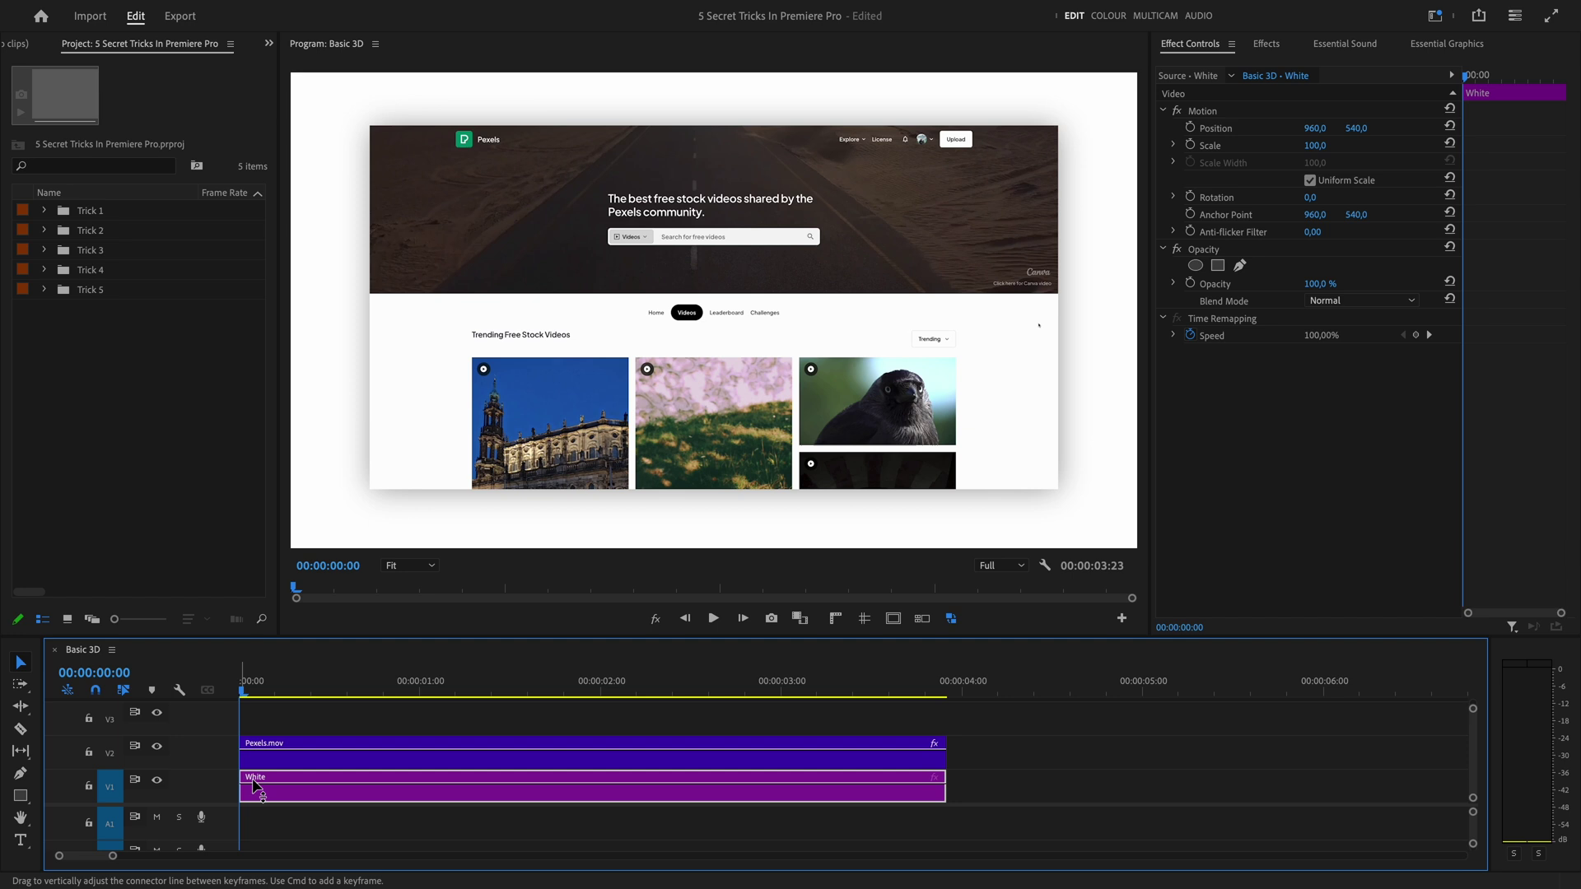
left_click(388, 766)
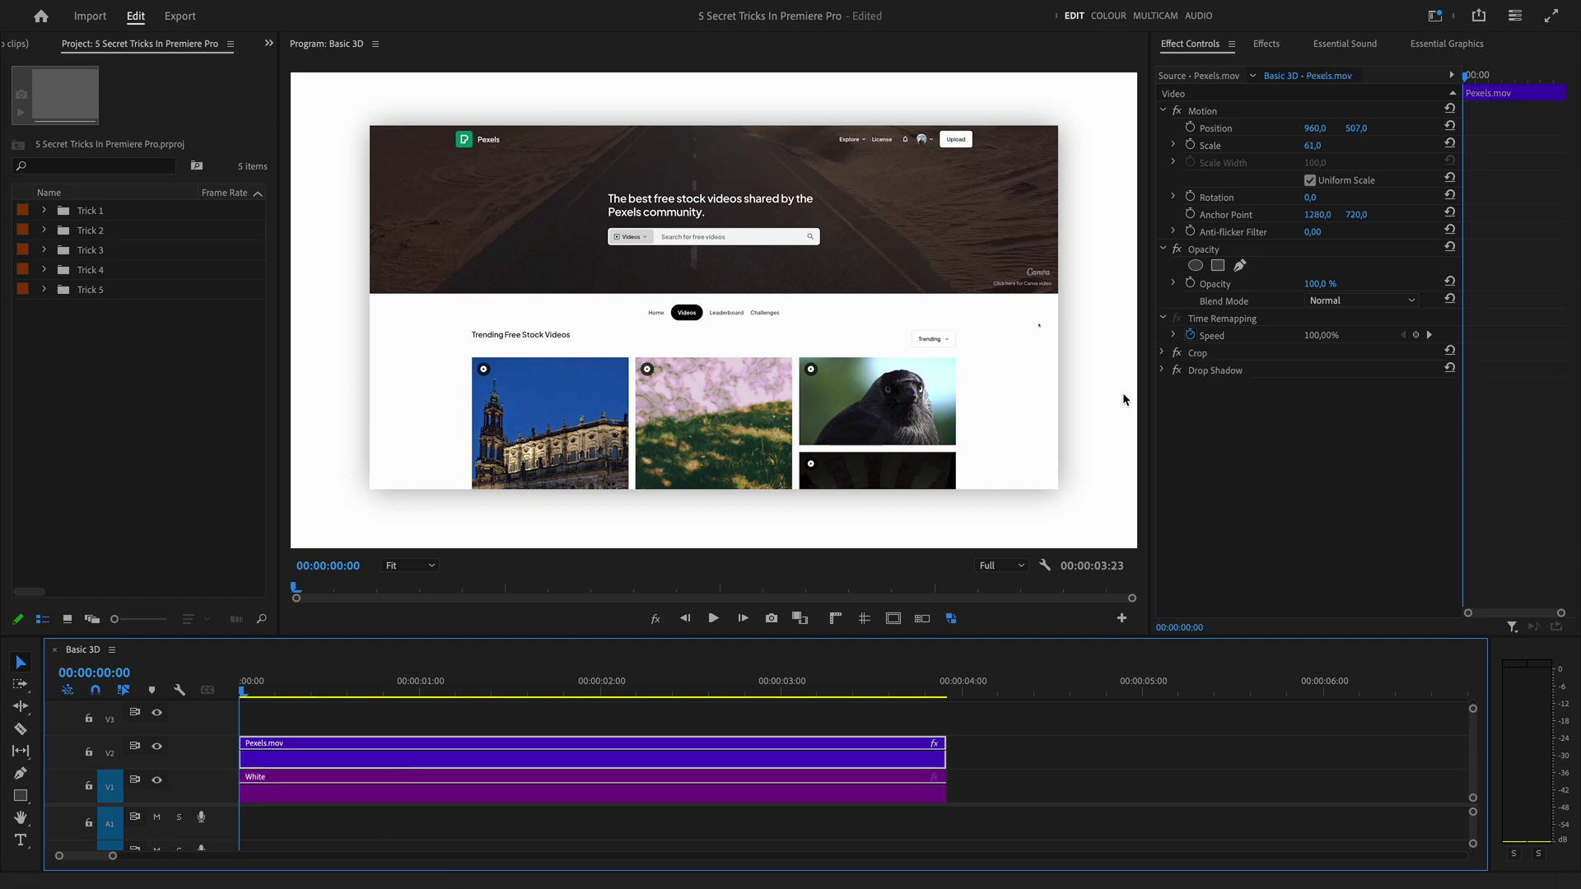
left_click(1175, 370)
left_click(1176, 370)
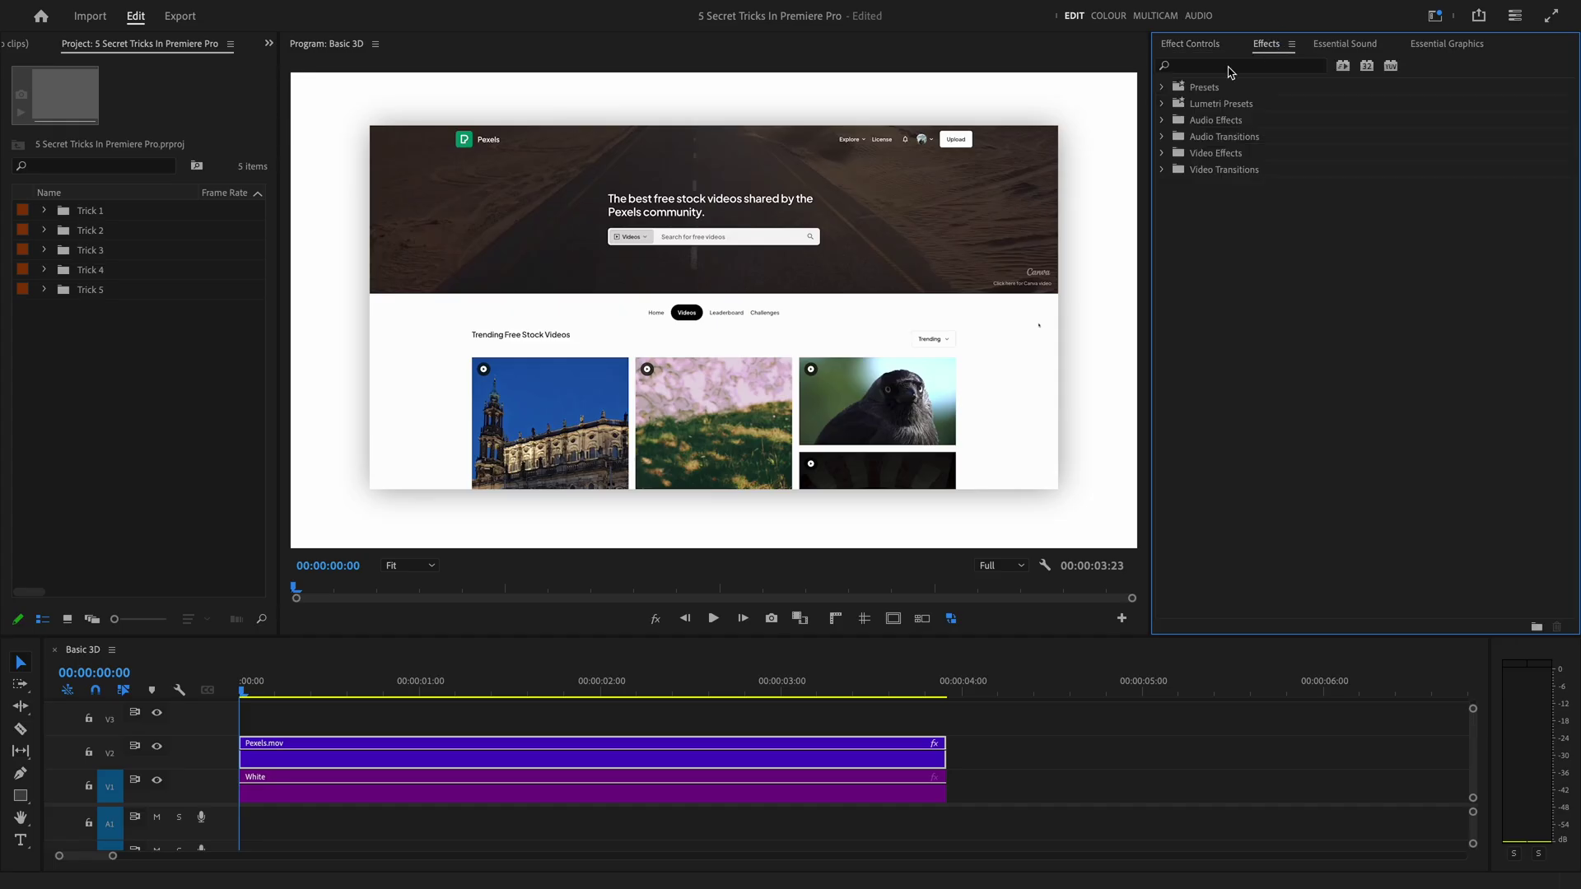
Give Pexels.mov Basic 3D with Swivel 32°, Tilt -25° and Distance to Image -60.
type("basic 3d")
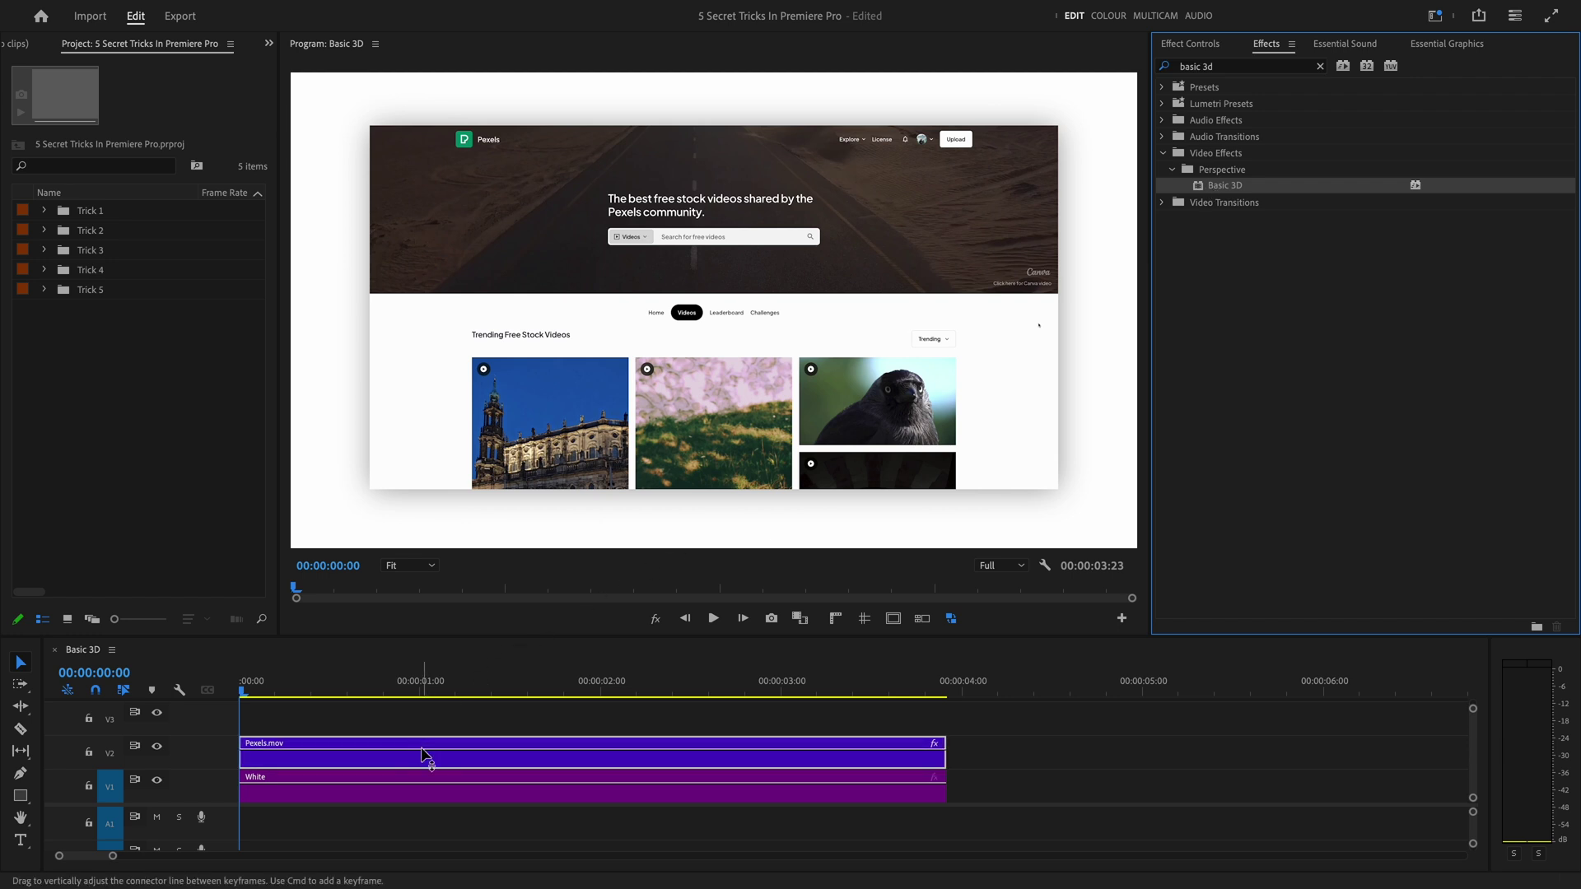
left_click(1190, 44)
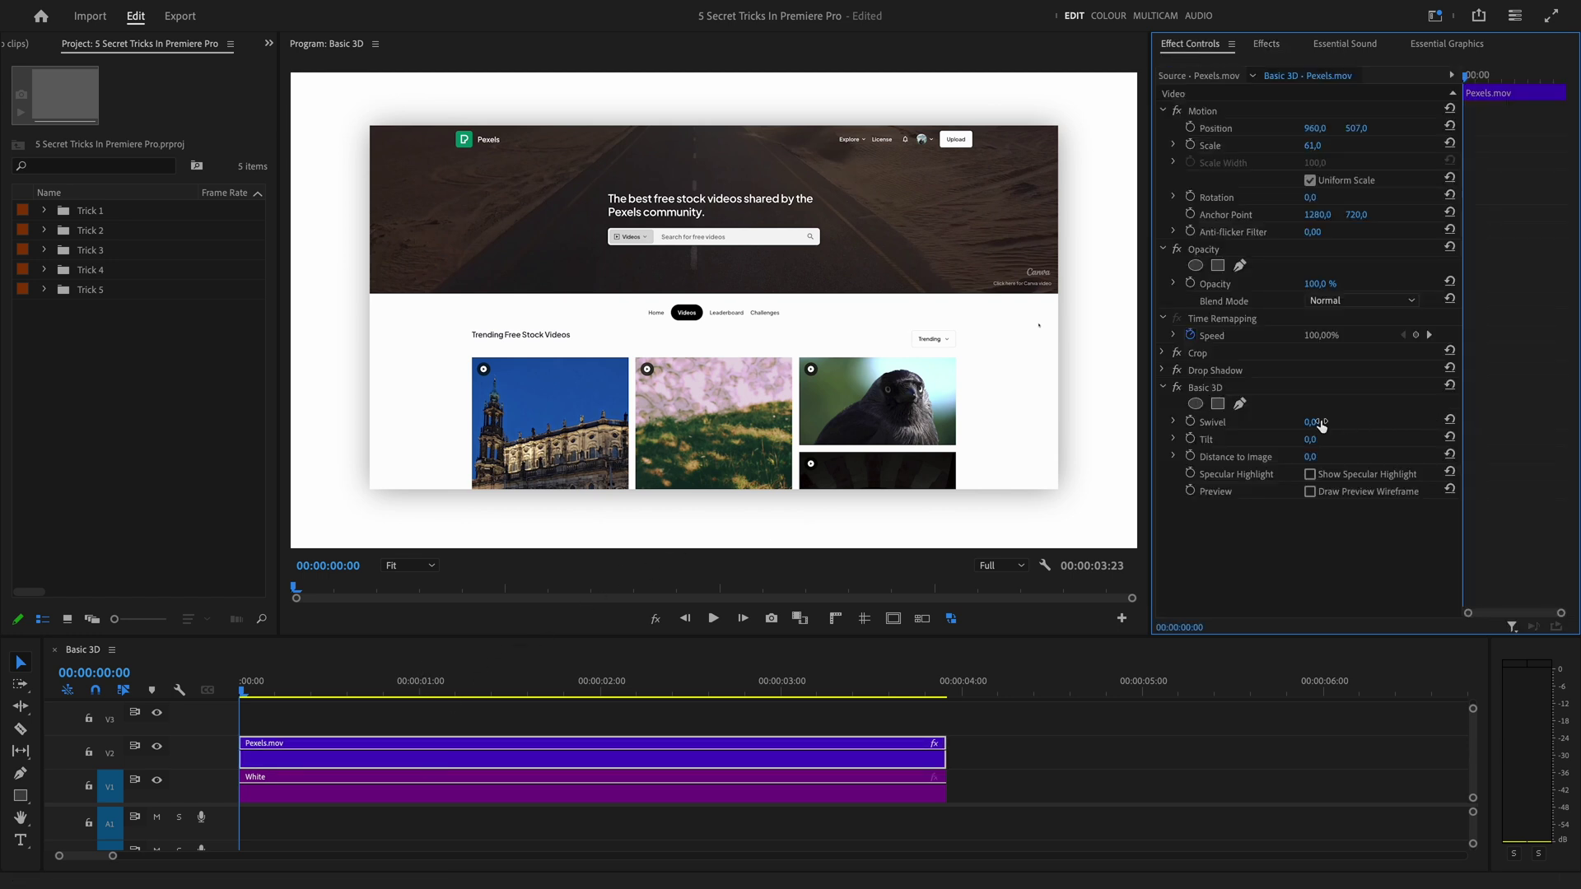
left_click_drag(1309, 422, 1297, 456)
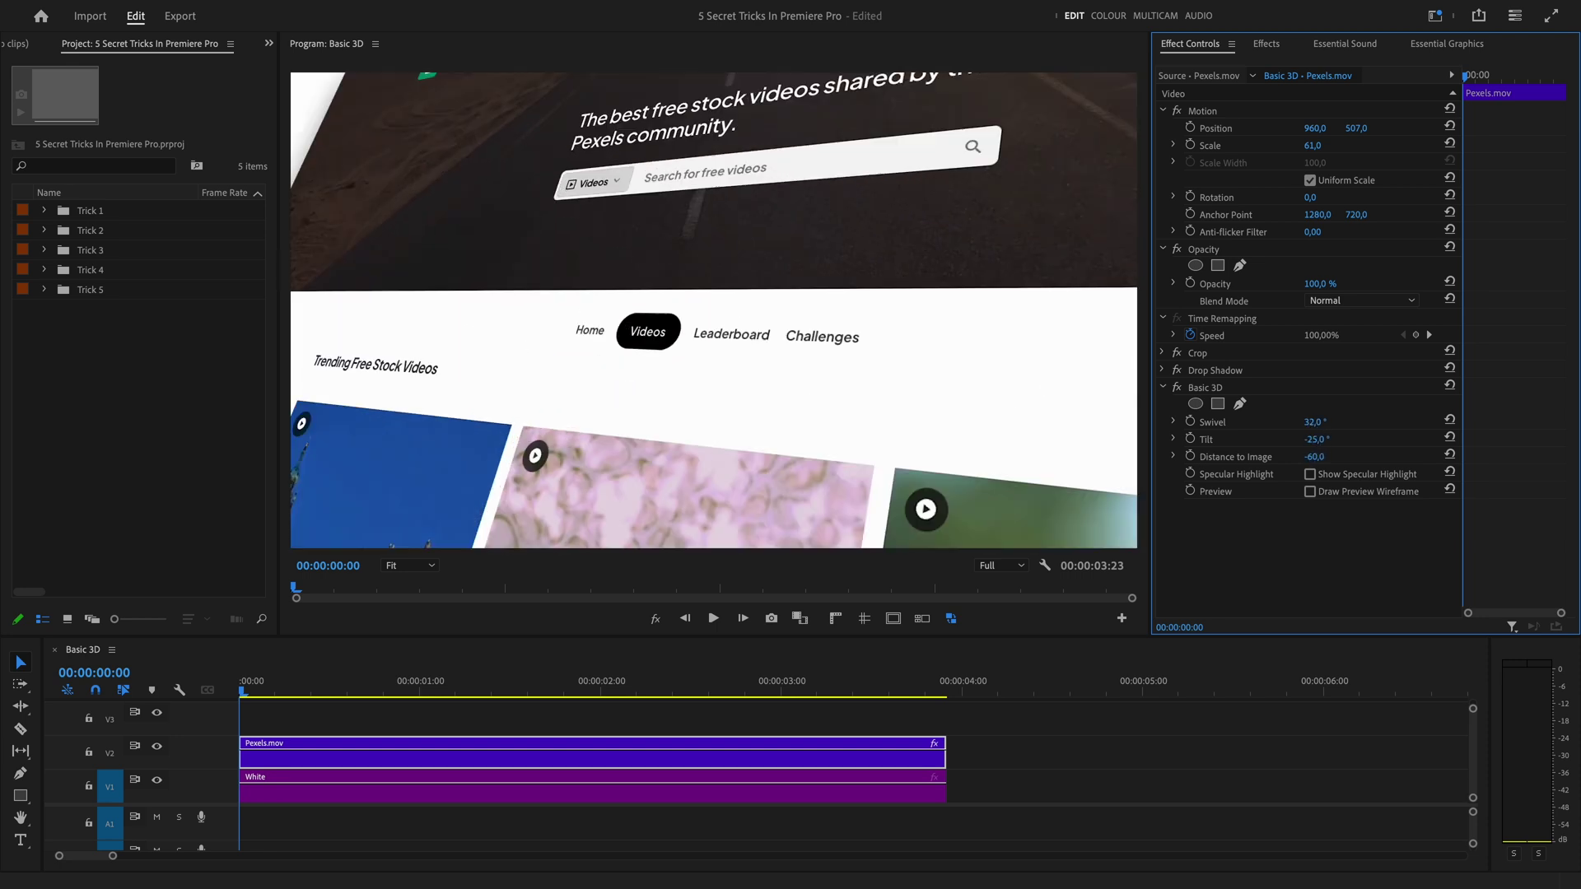
Keyframe Pexels.mov from Position 1111,777 to centred, and Swivel/Tilt/Distance from 31°/-25°/-60 to 20°/0/0.
mouse_move(1356, 127)
left_mouse_down()
mouse_move(1400, 127)
mouse_move(1341, 128)
mouse_move(1358, 127)
mouse_move(1347, 143)
left_mouse_up()
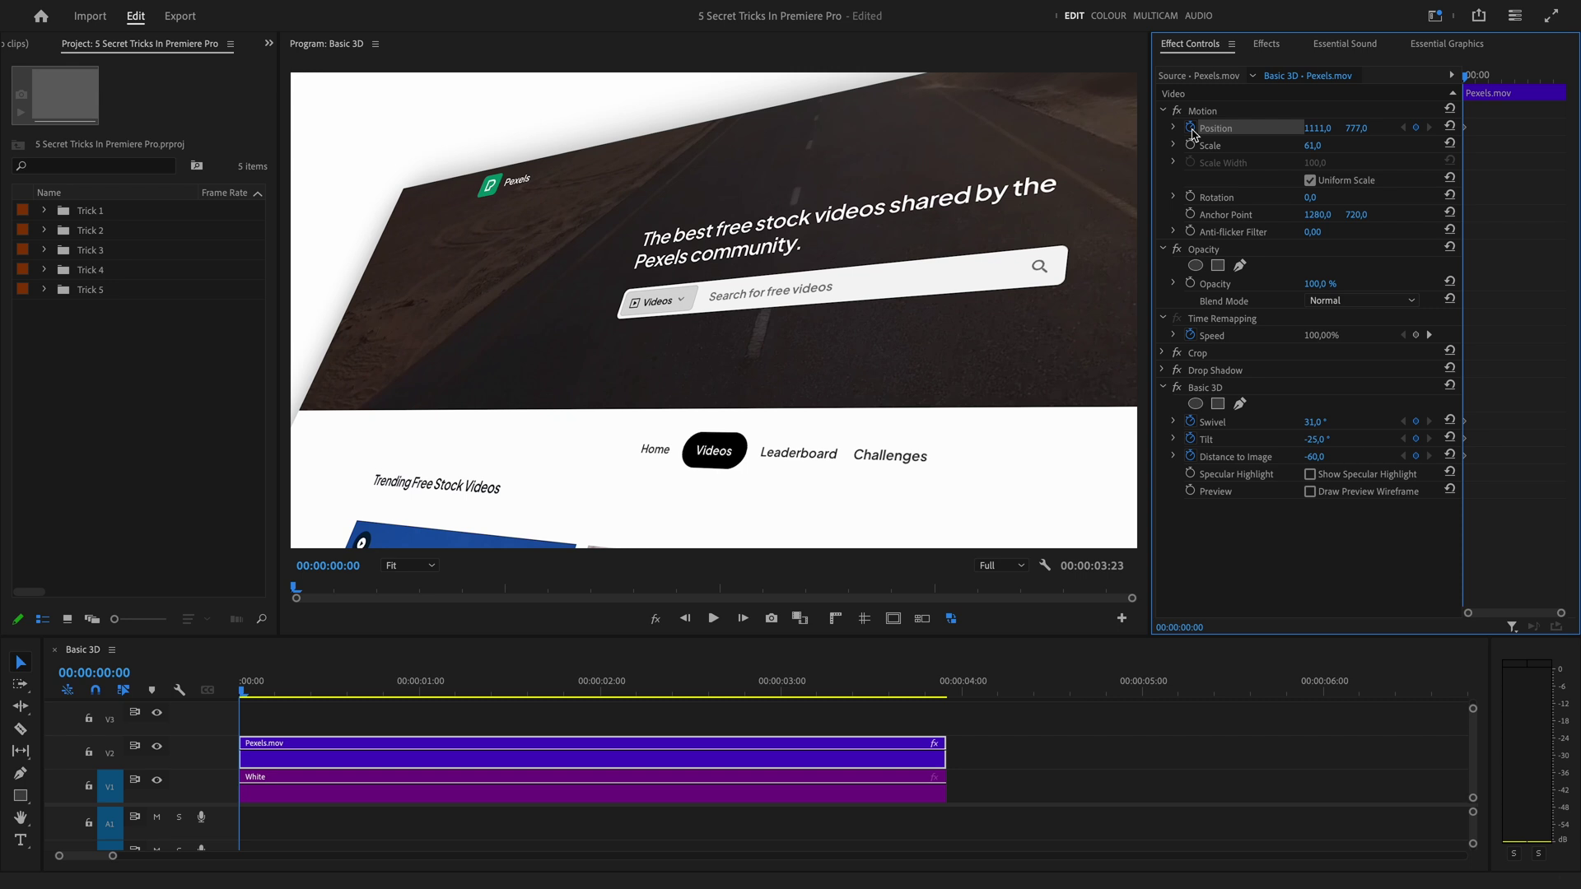
left_click_drag(1482, 76, 1566, 79)
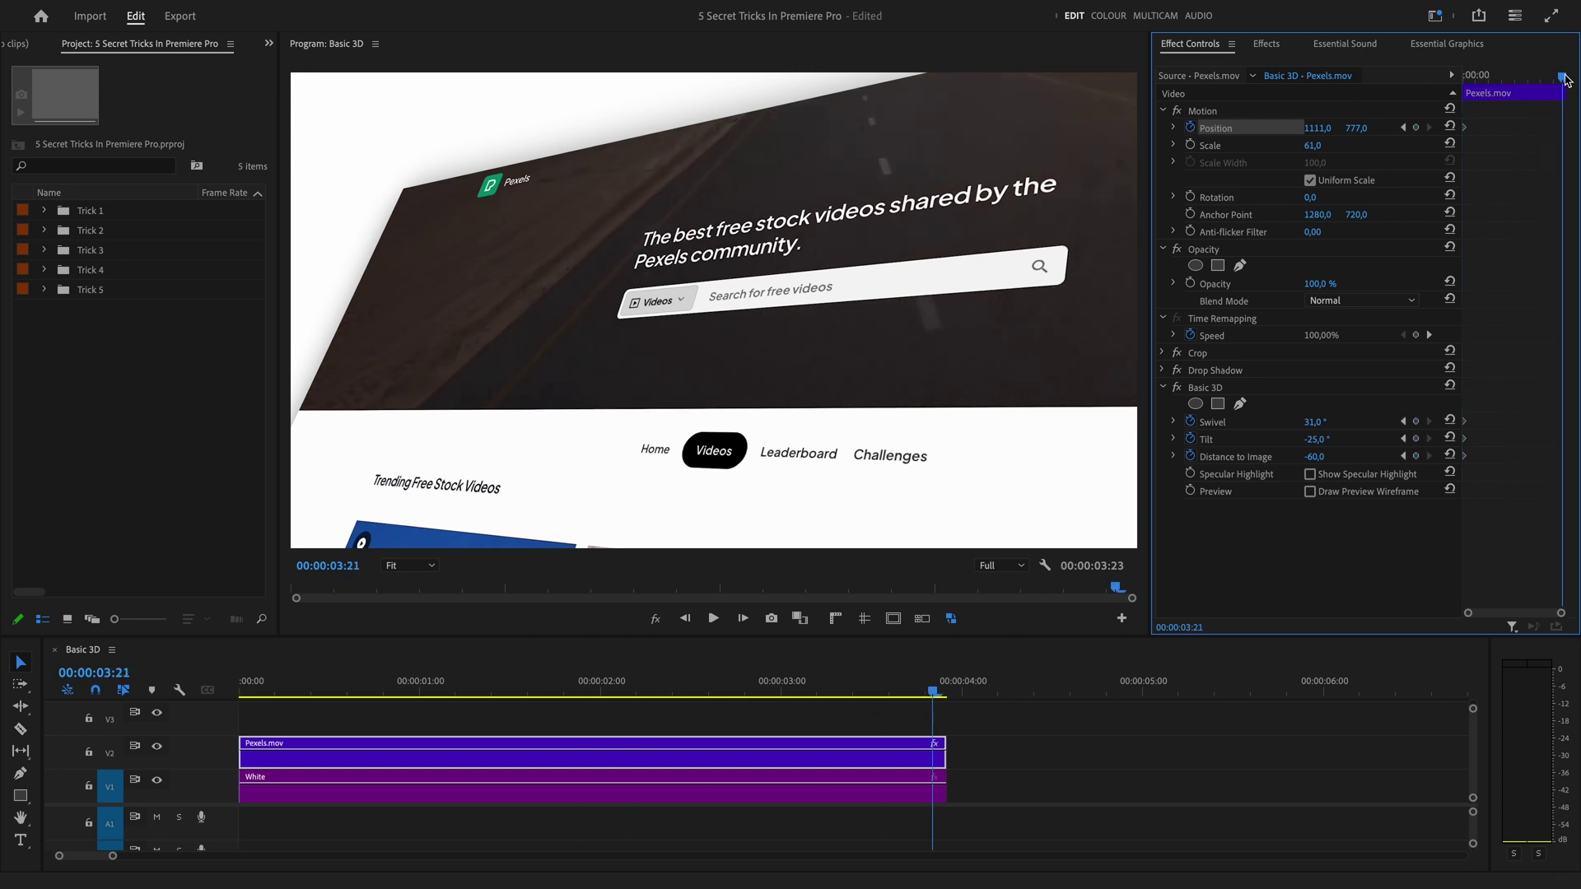
left_click_drag(1329, 462, 1367, 461)
left_click_drag(1356, 128, 1284, 128)
left_click_drag(1314, 422, 1327, 456)
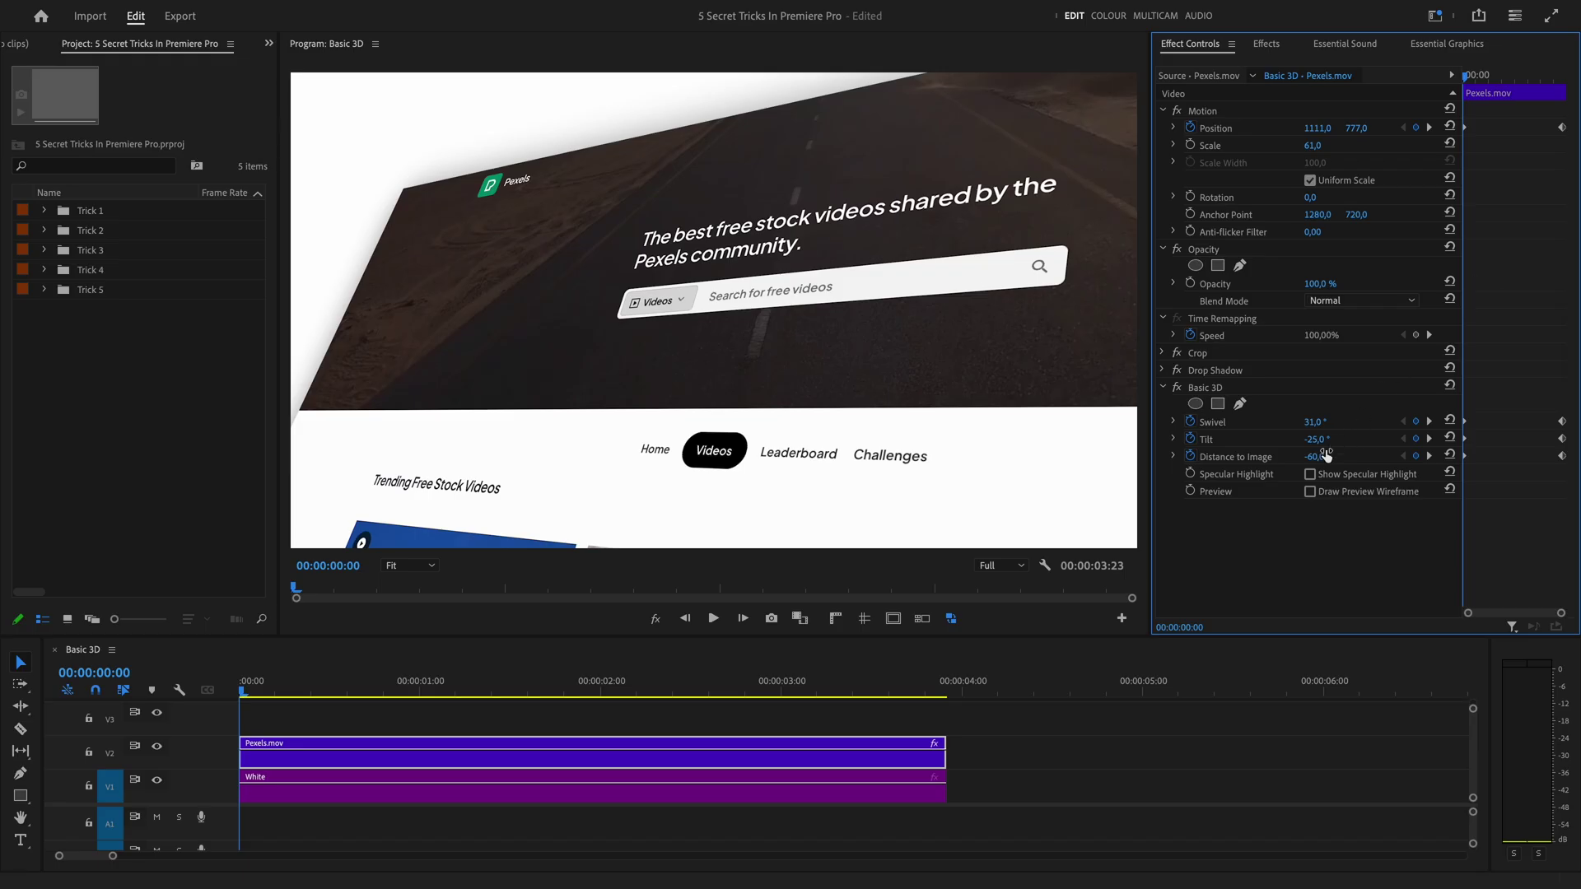
Turn on Show Specular Highlight for the 3D screen recording and play back the animation.
left_click(1310, 475)
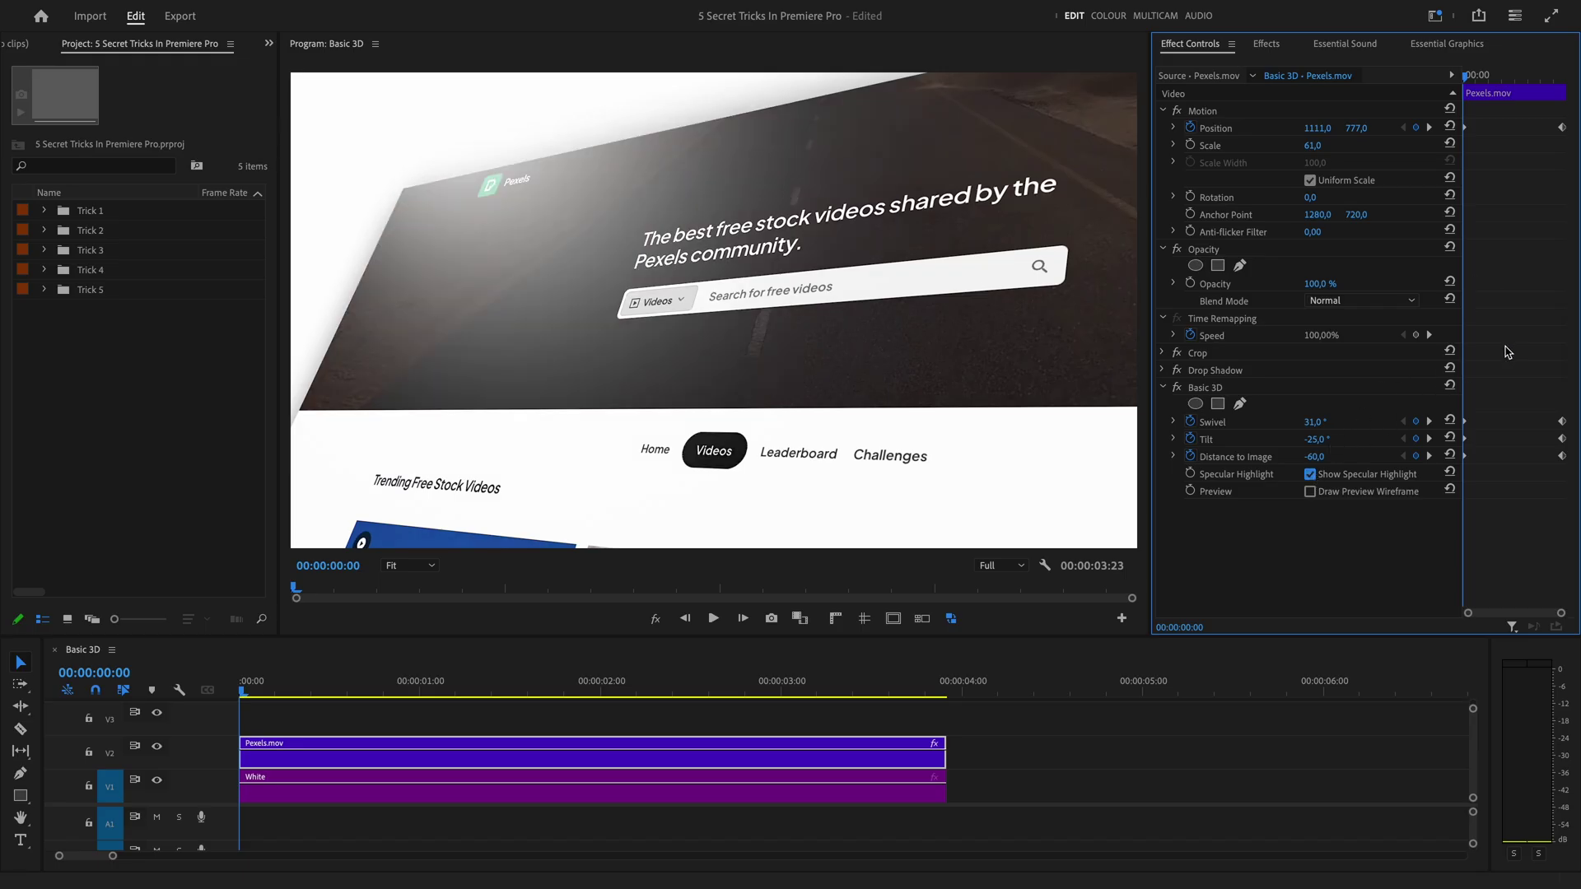
key("space")
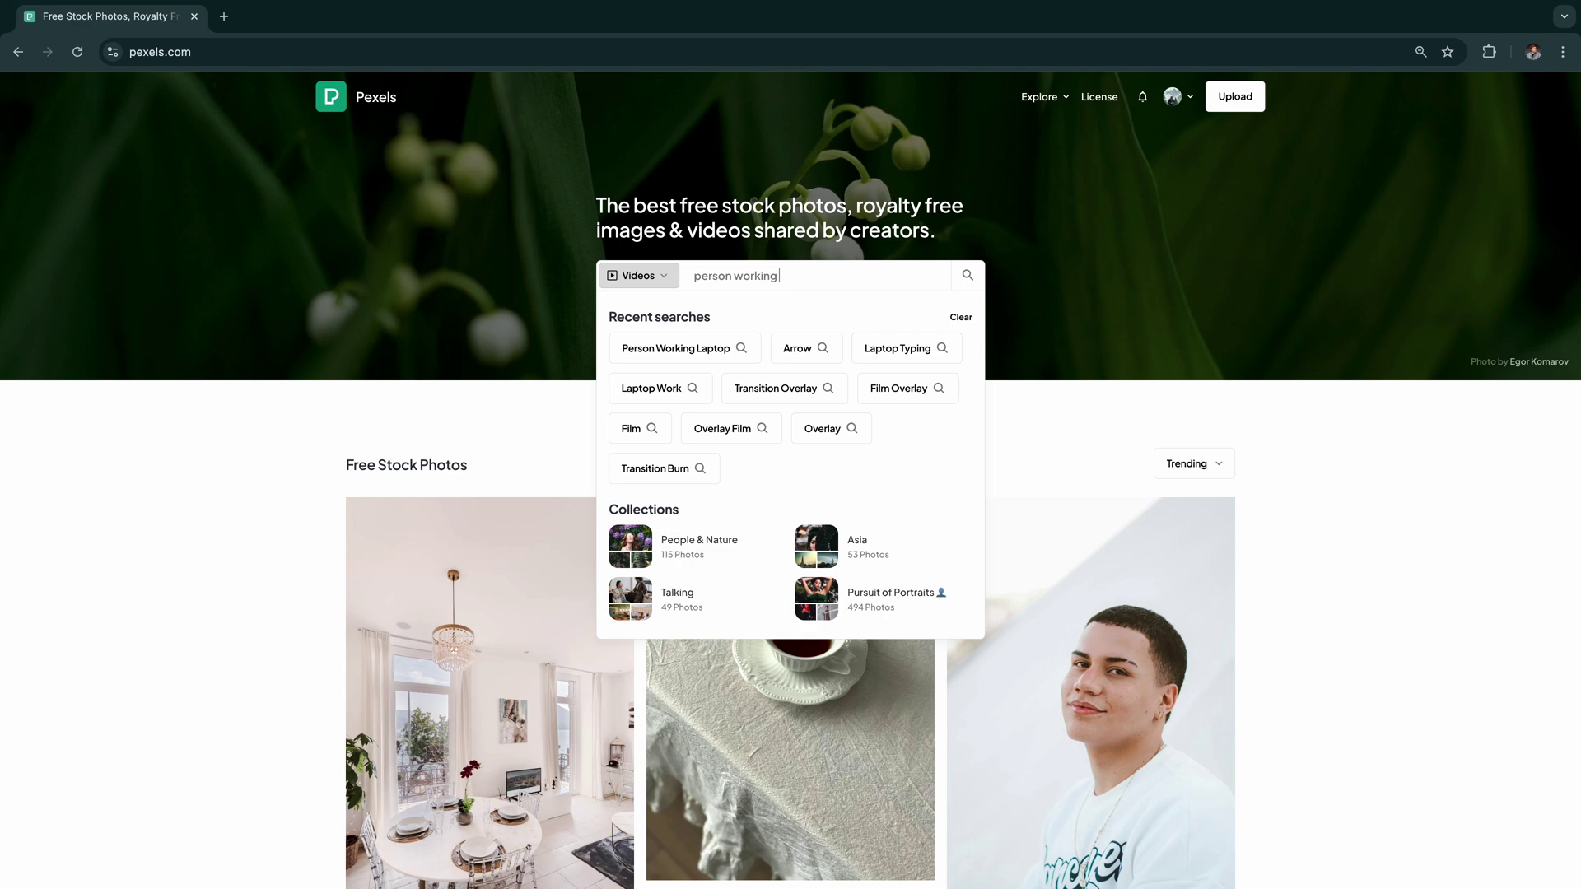
Run the 'person working laptop' video search on Pexels and scroll through the results.
key("Return")
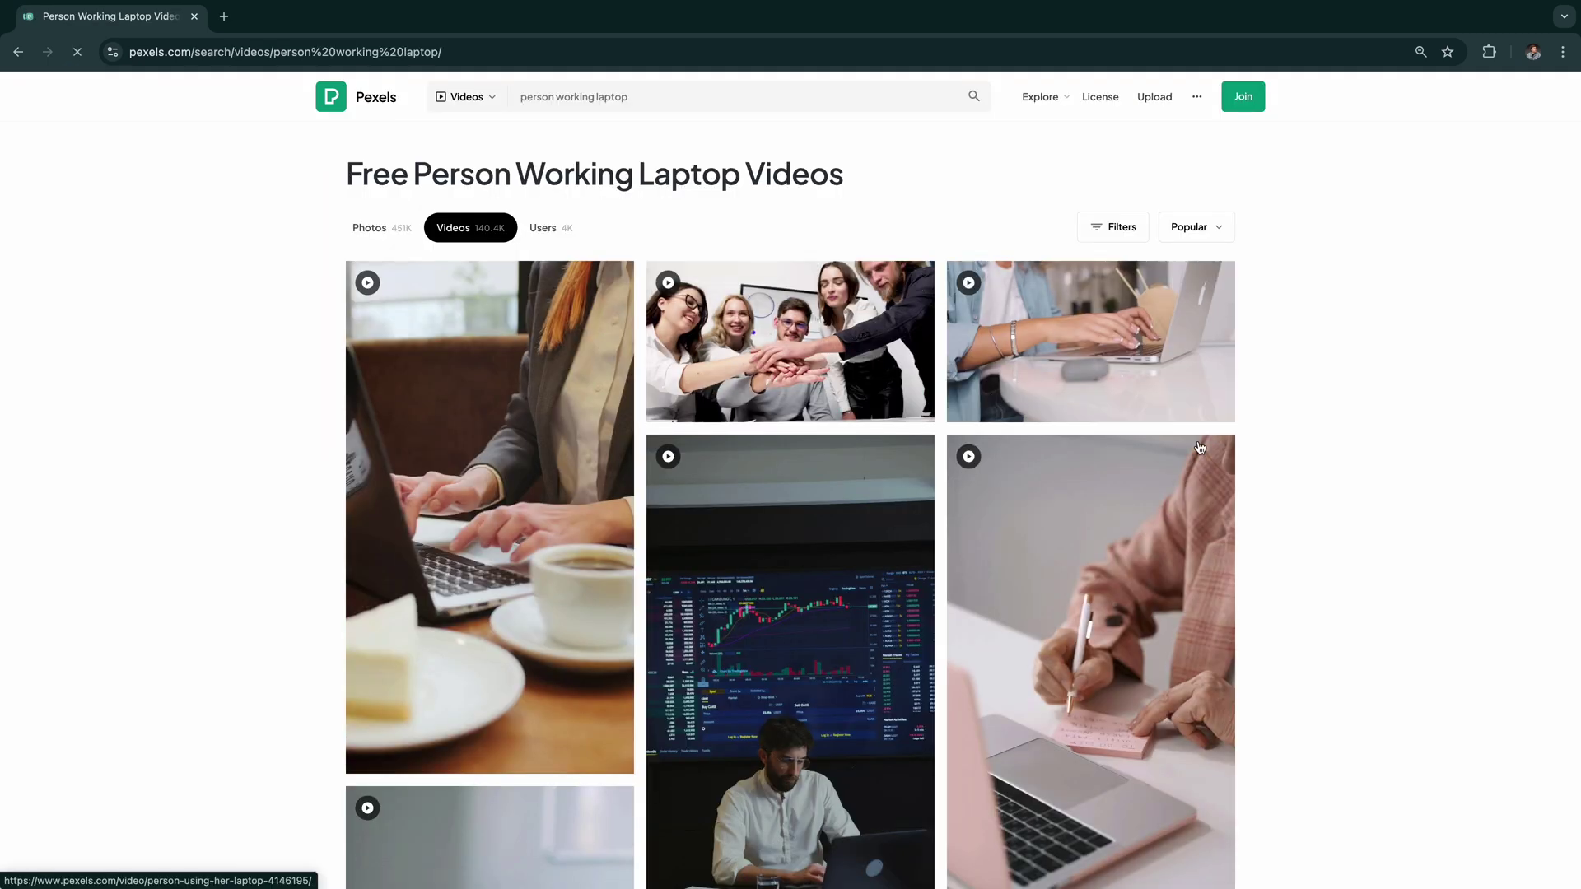
scroll(1266, 522, "down", 20)
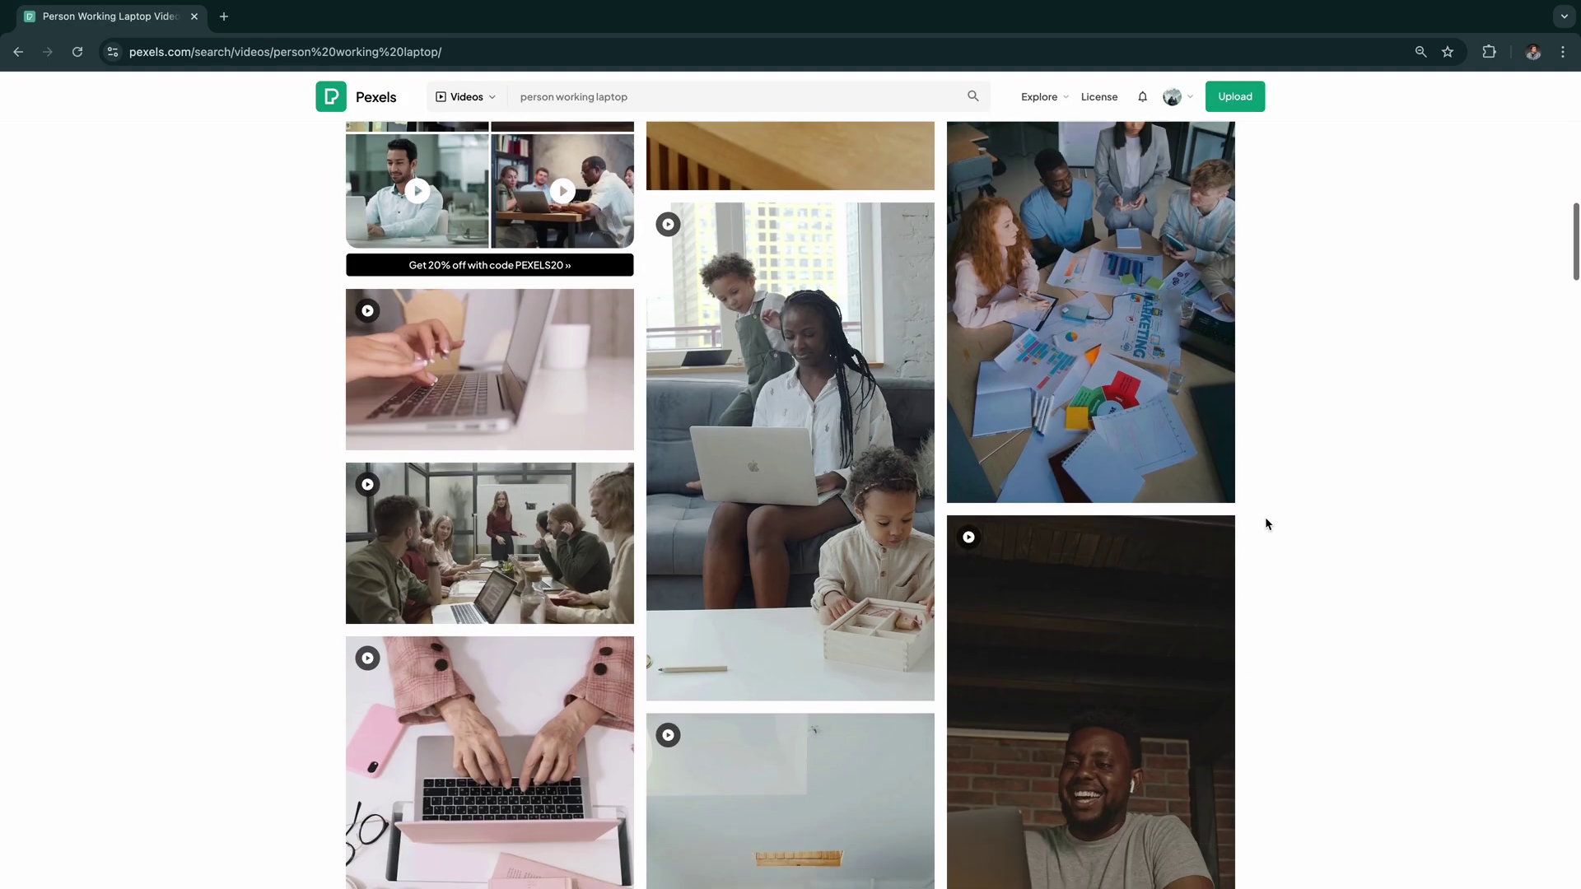
scroll(1265, 521, "down", 20)
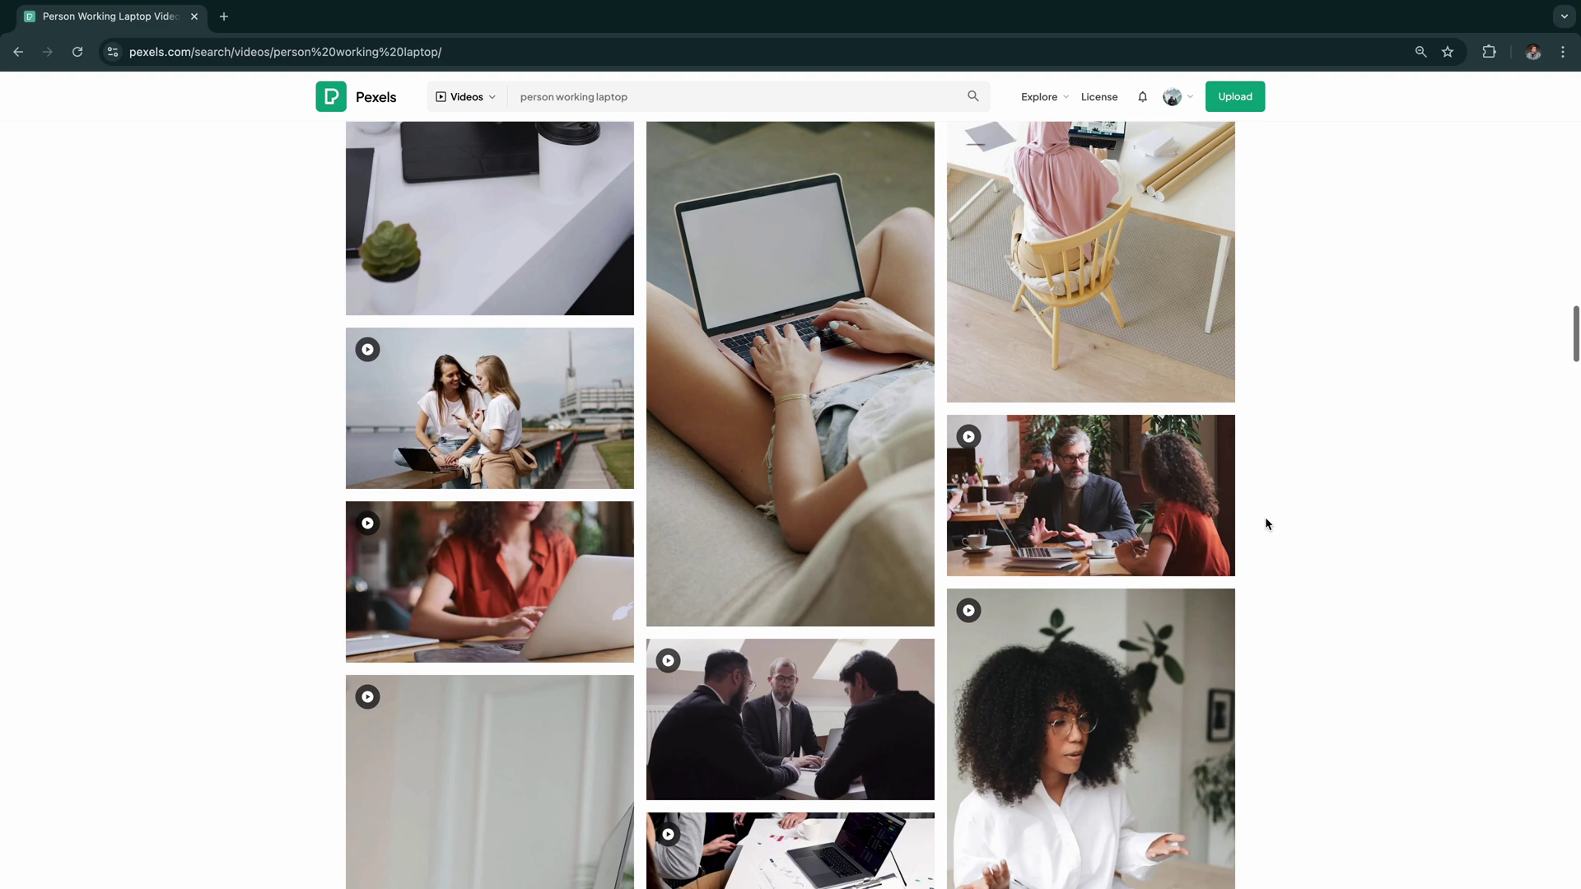
scroll(1265, 524, "down", 20)
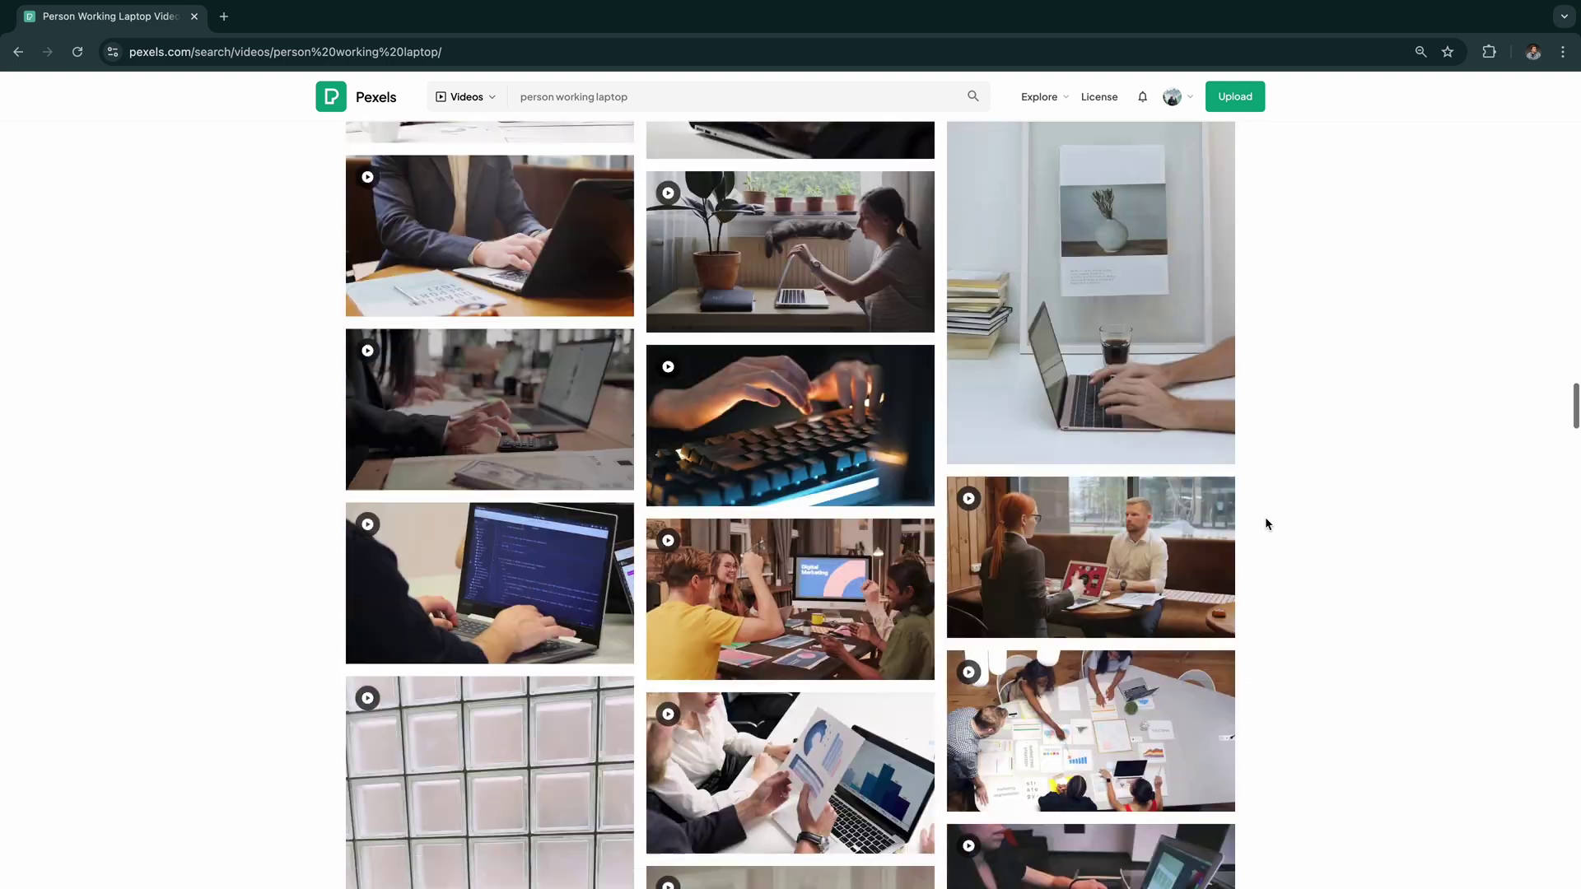
scroll(1265, 523, "down", 20)
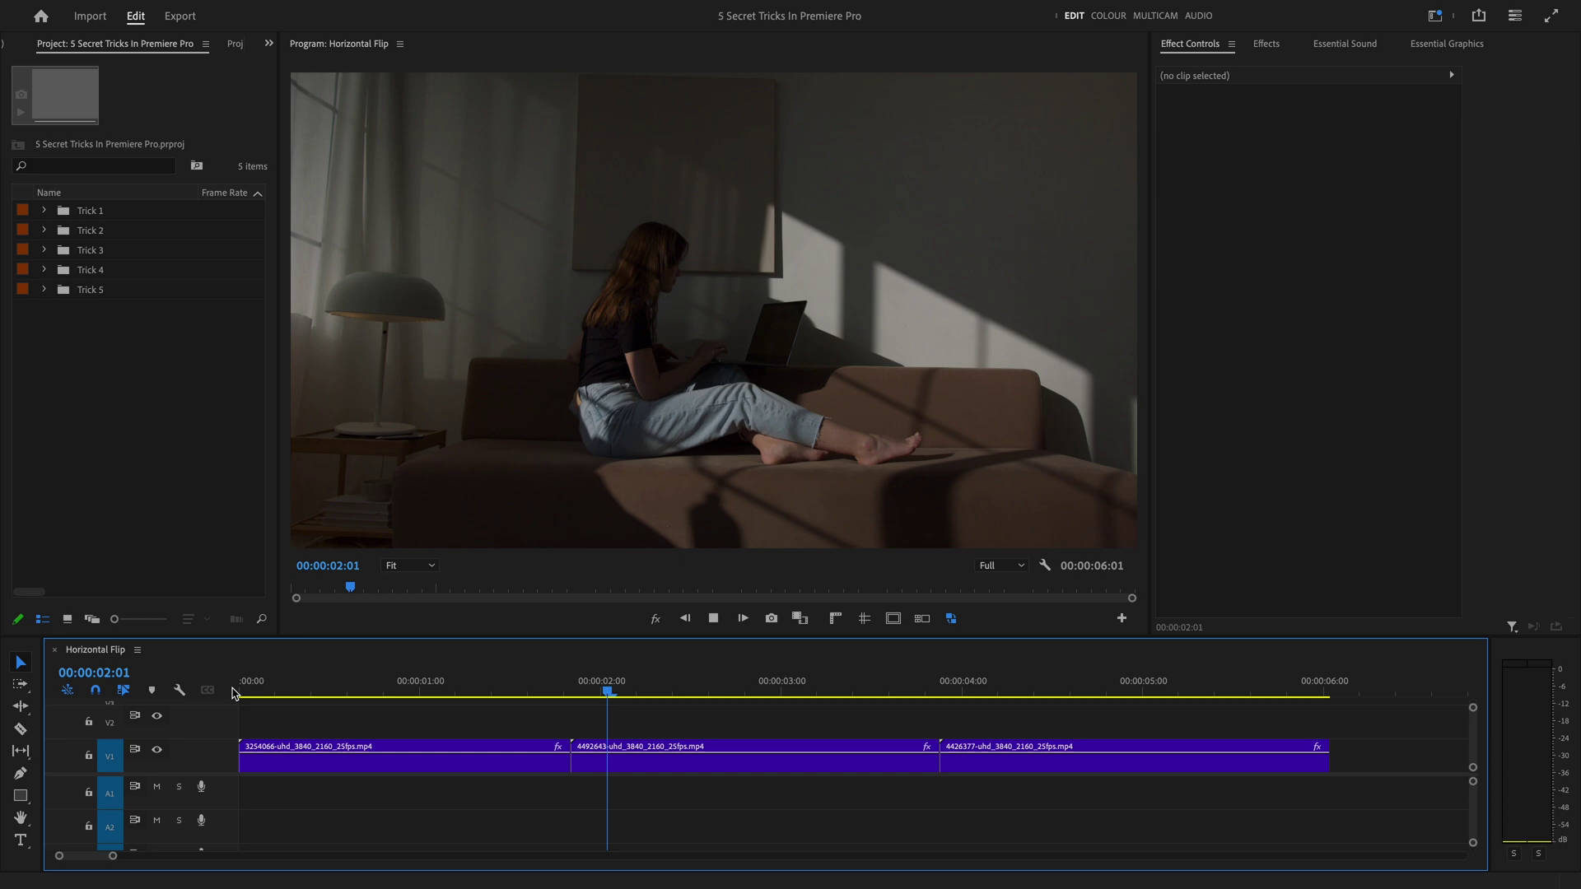
Apply the Horizontal Flip effect to the middle laptop clip and play the sequence to check it.
left_click(658, 758)
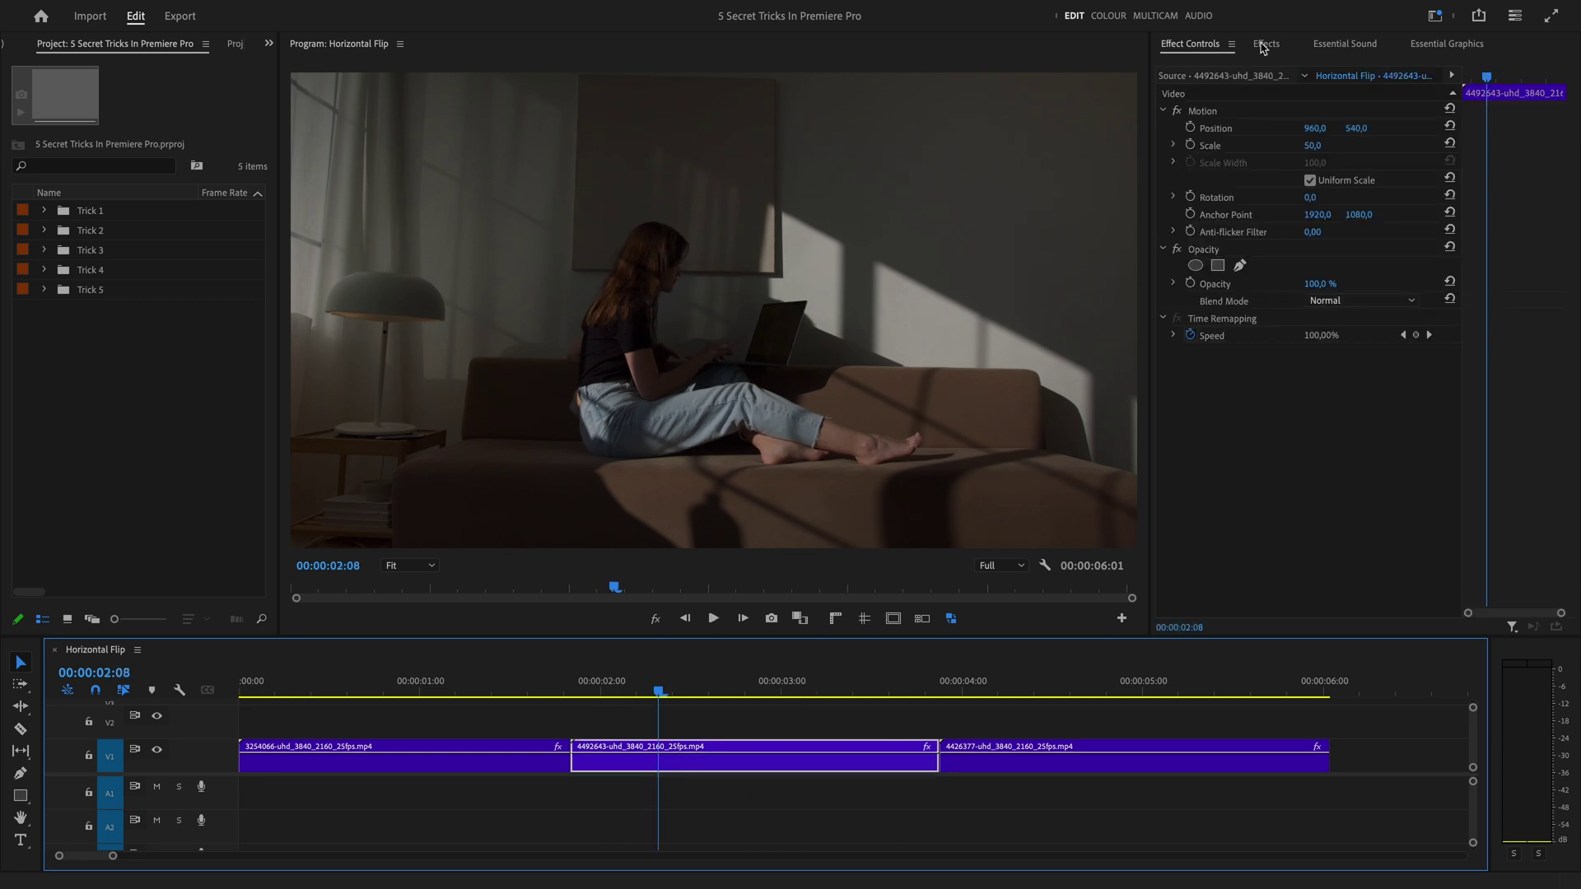
left_click(1265, 44)
left_click(1235, 66)
type("horizontal flip")
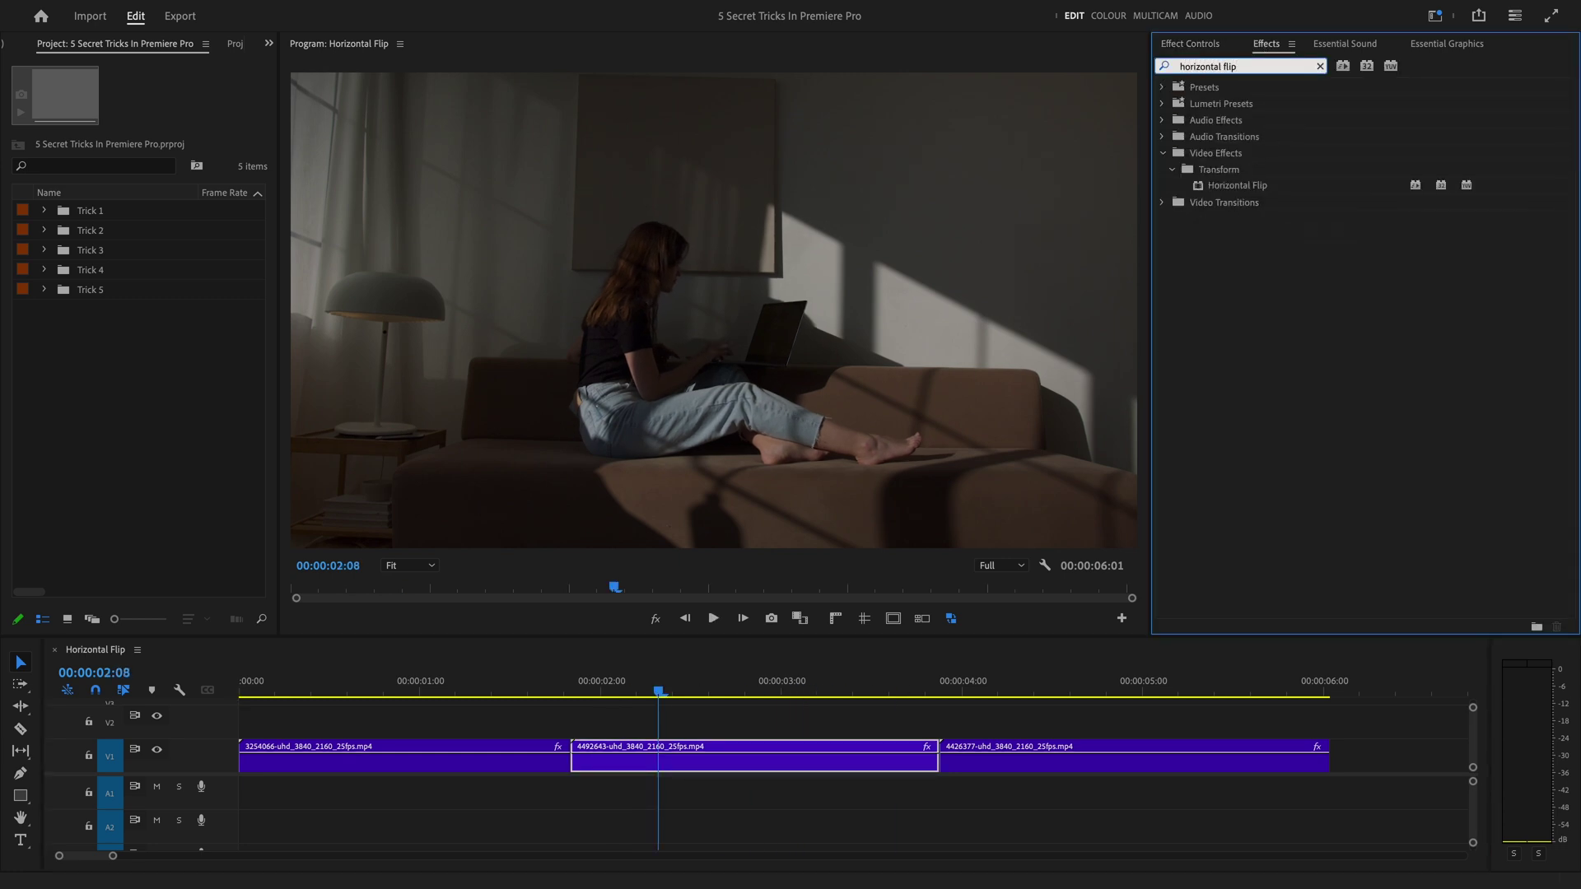
left_click_drag(1239, 186, 1243, 199)
left_click_drag(726, 749, 728, 749)
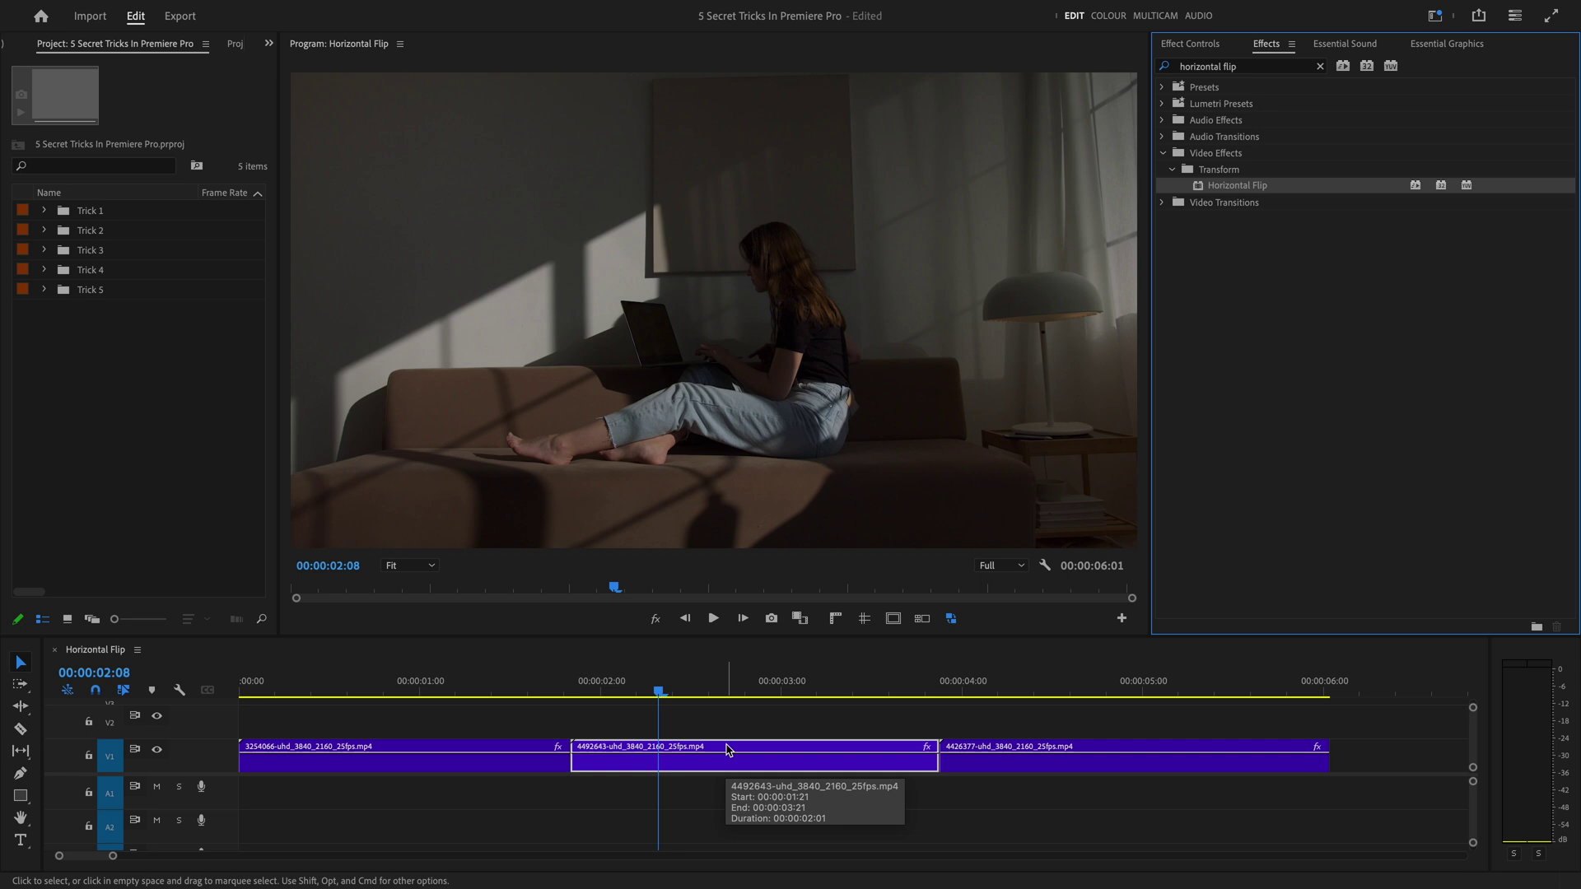
left_click(211, 716)
key("Home")
key("space")
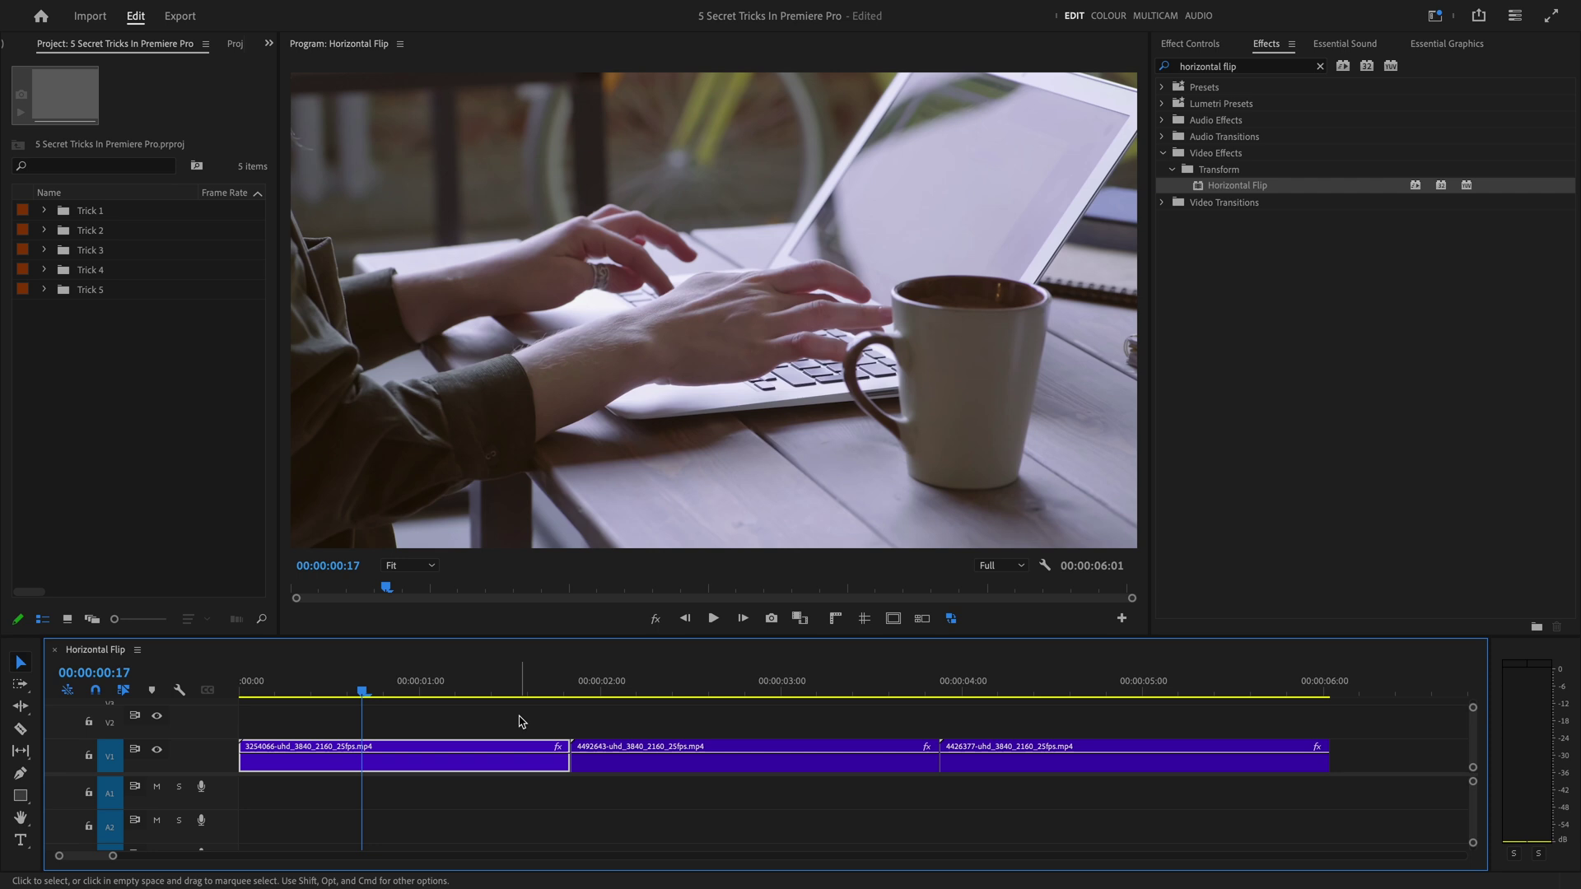
Apply Horizontal Flip to the first clip as well and play back the flipped clips.
left_click_drag(1263, 187, 722, 503)
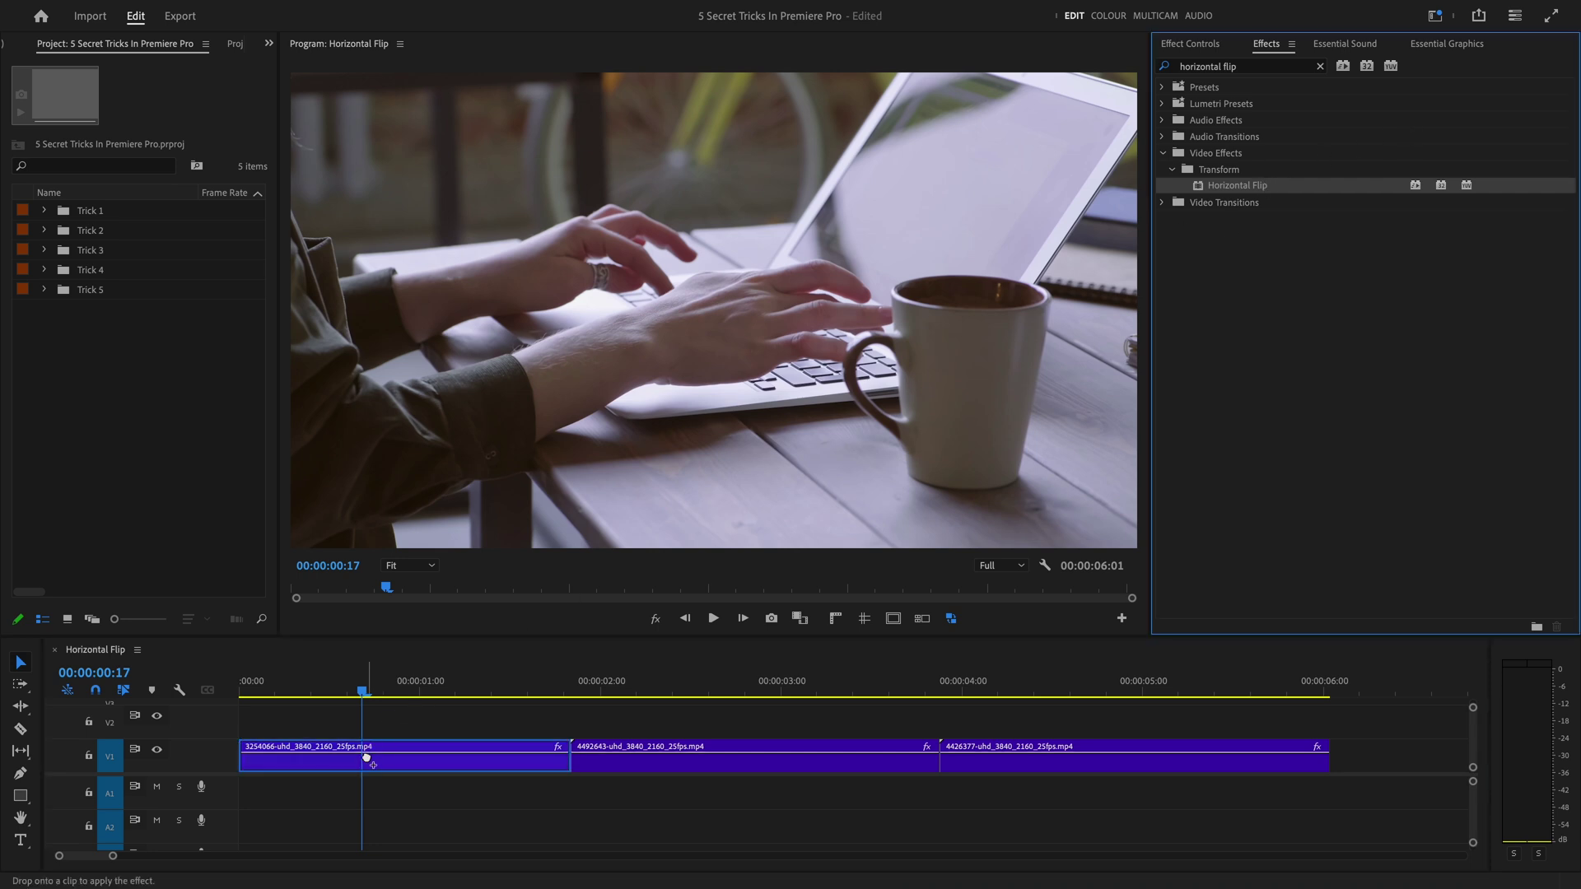
left_click_drag(366, 757, 364, 763)
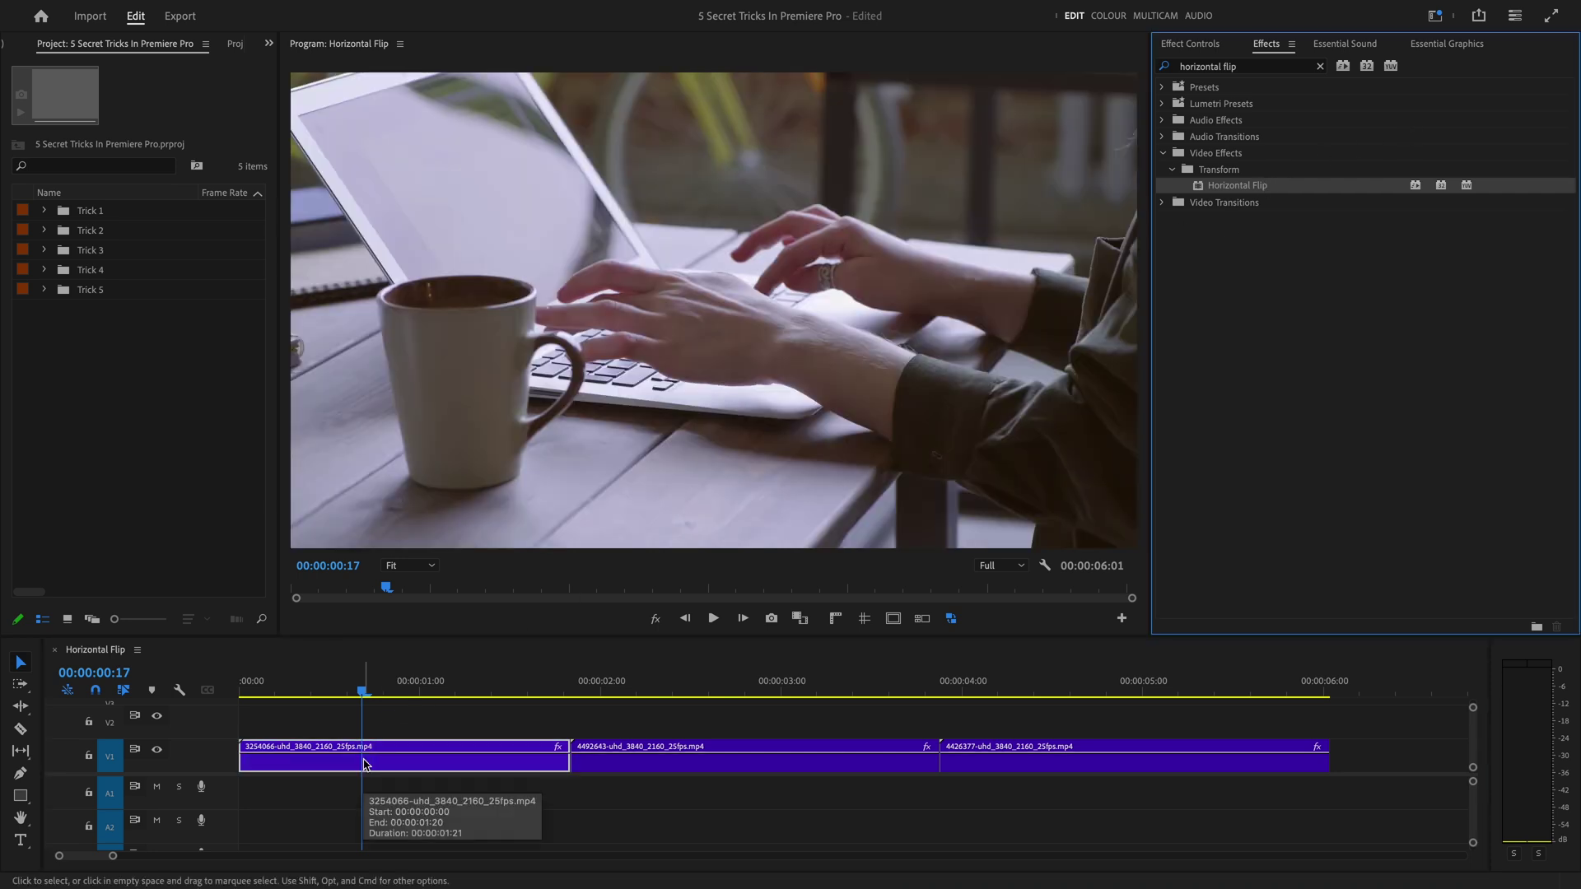
key("space")
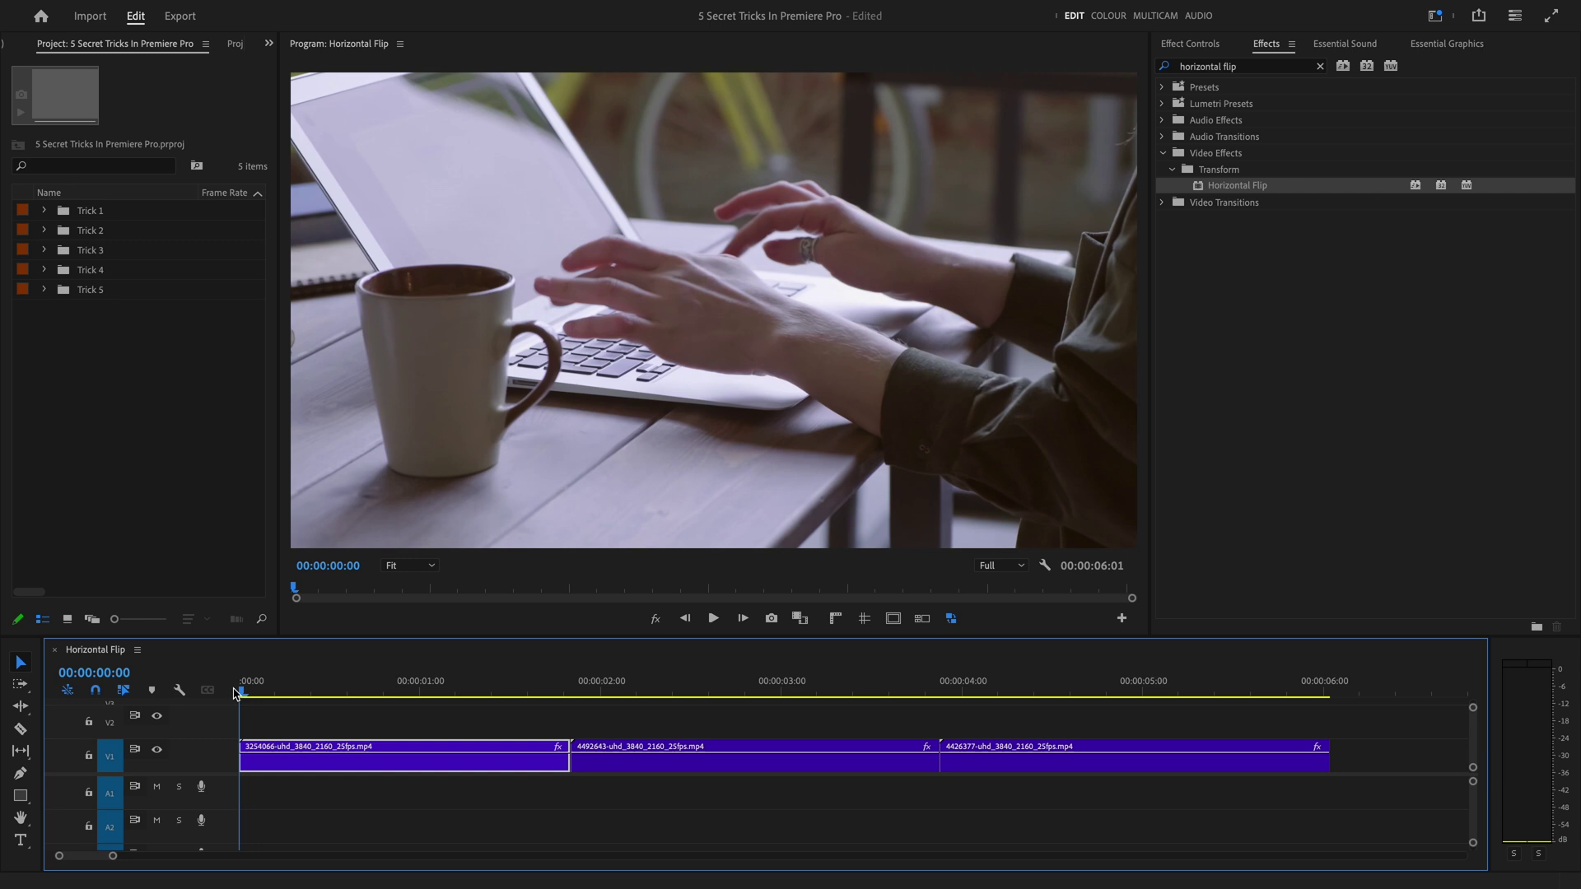
left_click(220, 694)
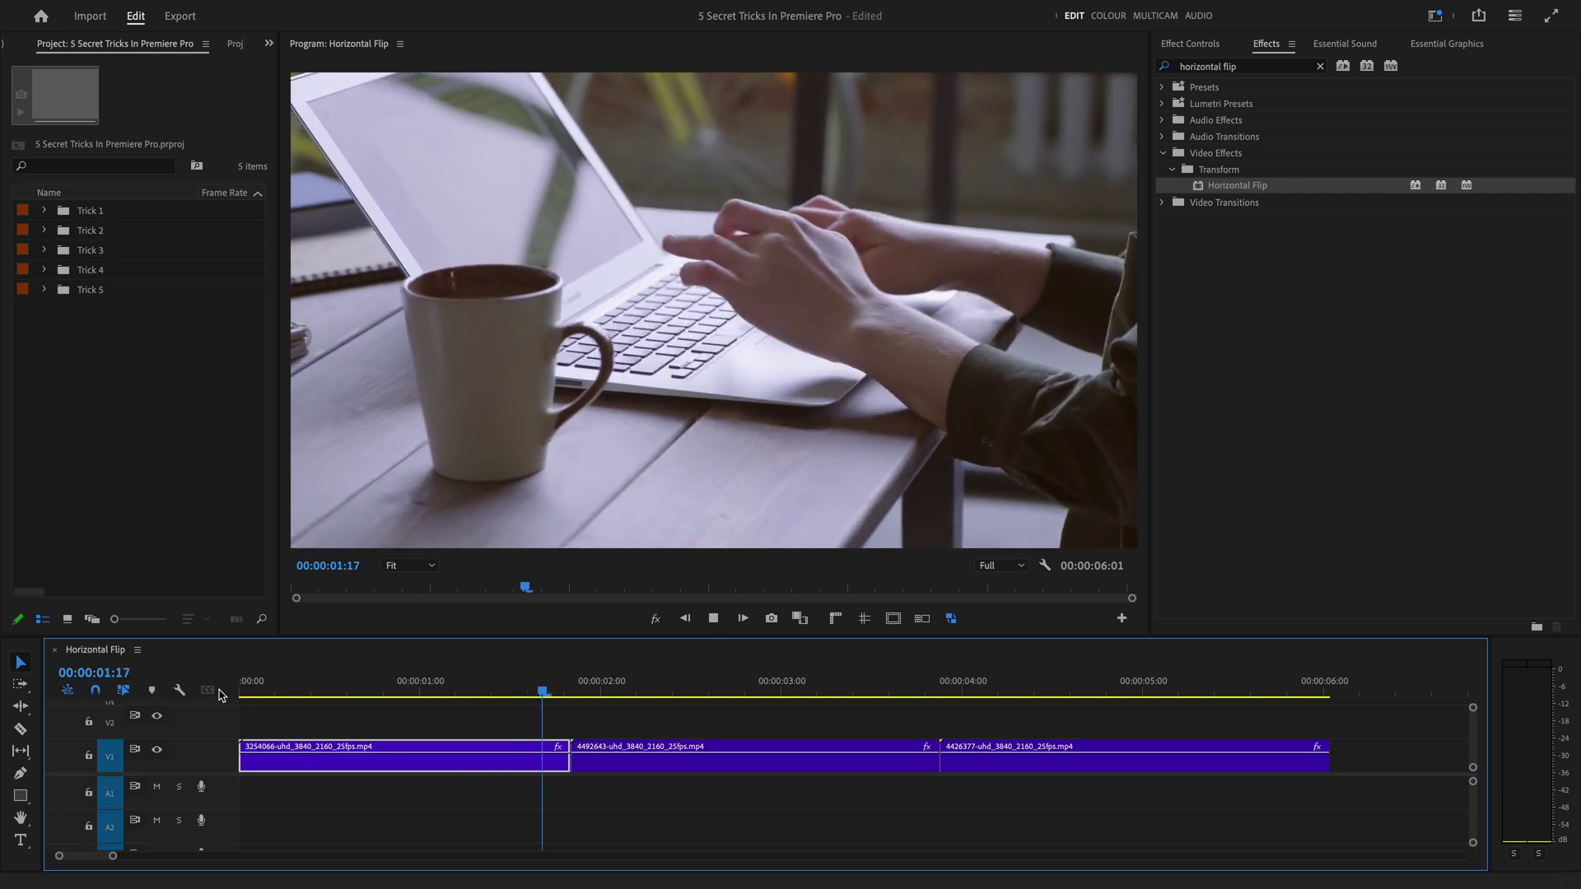